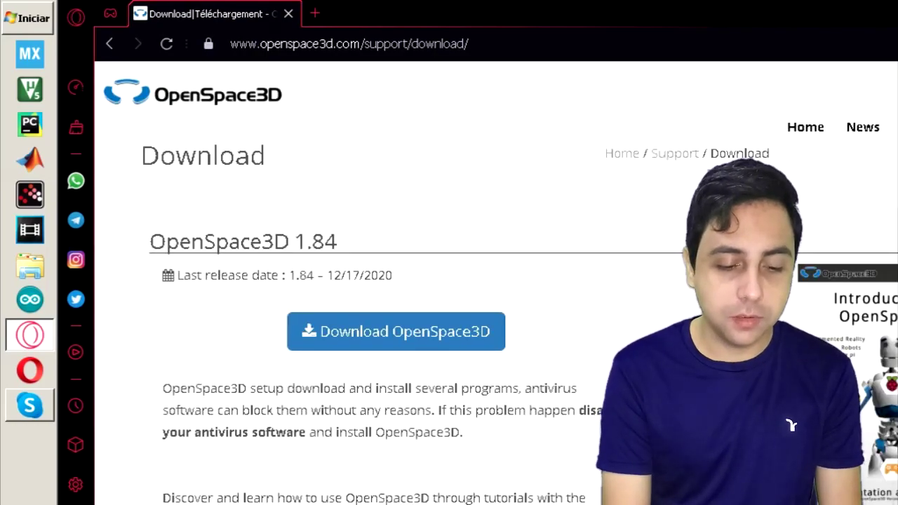
Launch OpenSpace3D.exe from the extracted OS3D_portable folder
scroll(449, 281, down, 4)
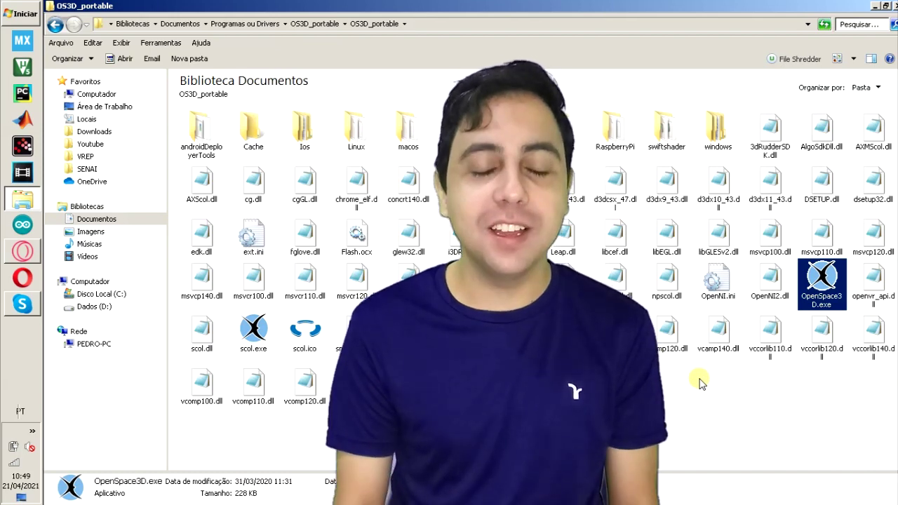
key(Return)
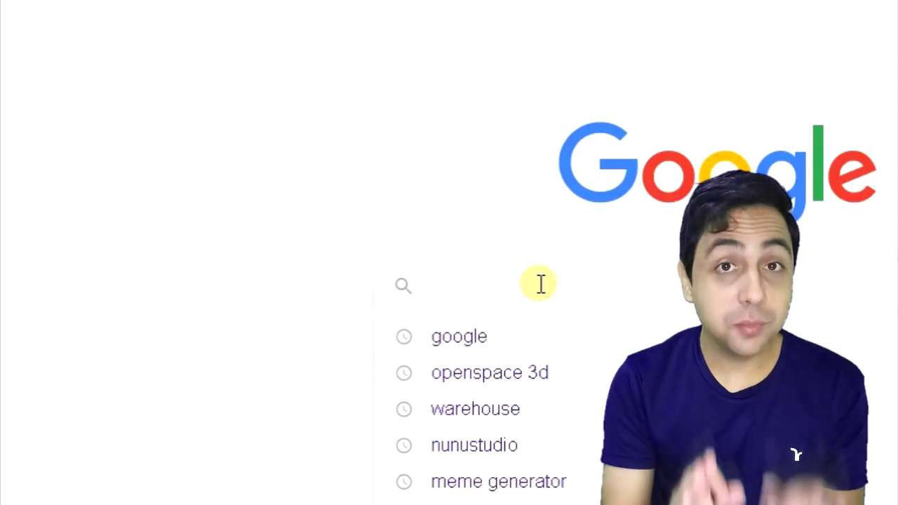
Search Google for "warehouse 3d"
text(ware)
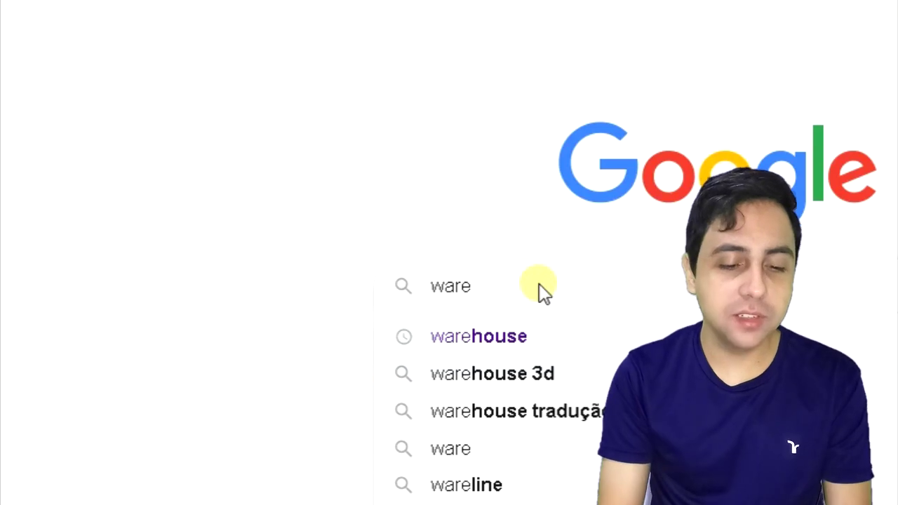
text(house 3d)
key(Return)
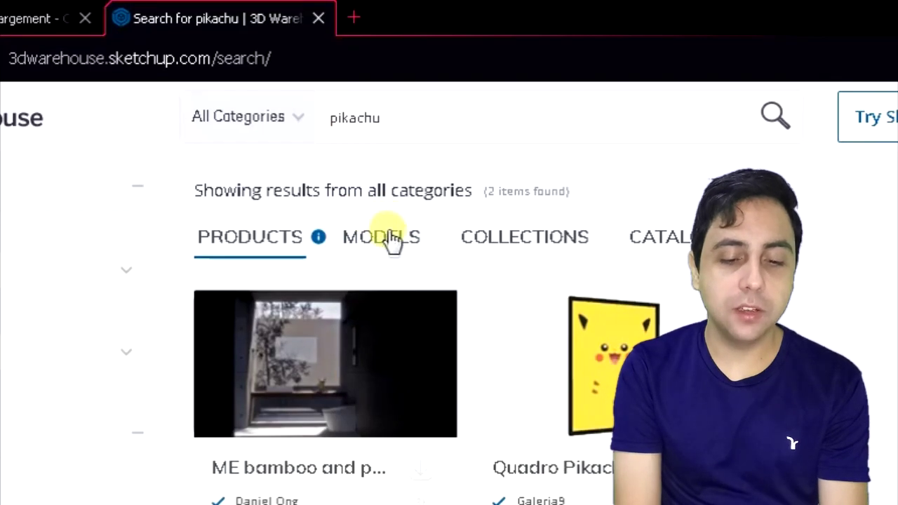
Show only models in the 3D Warehouse pikachu results and download the "pikachus" model in Collada format
click(502, 316)
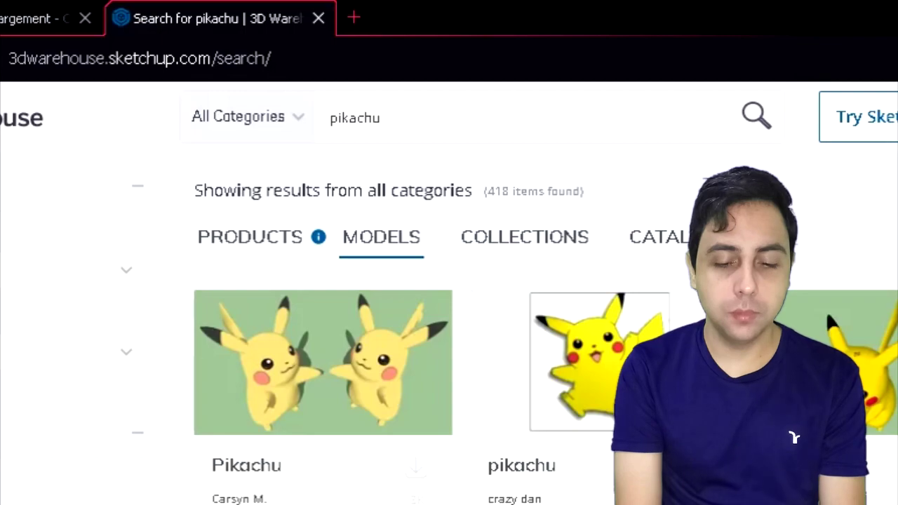
scroll(794, 438, down, 8)
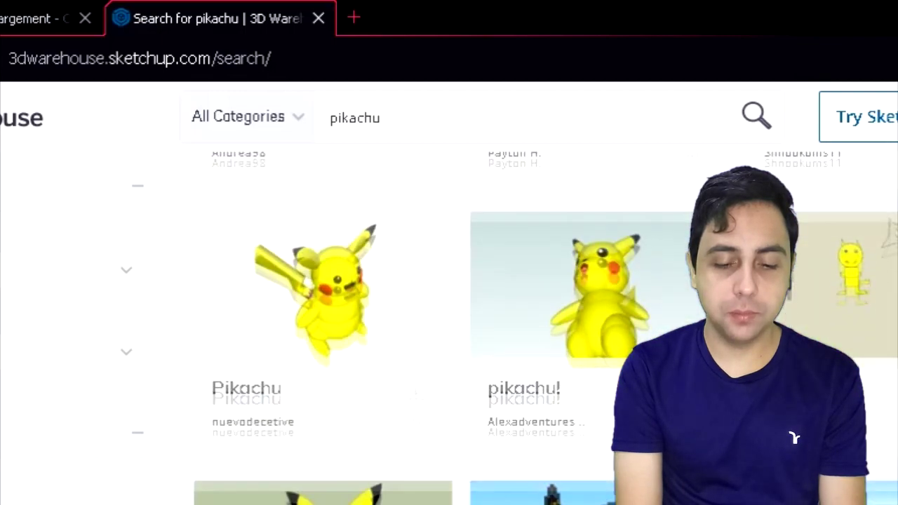
scroll(794, 438, down, 5)
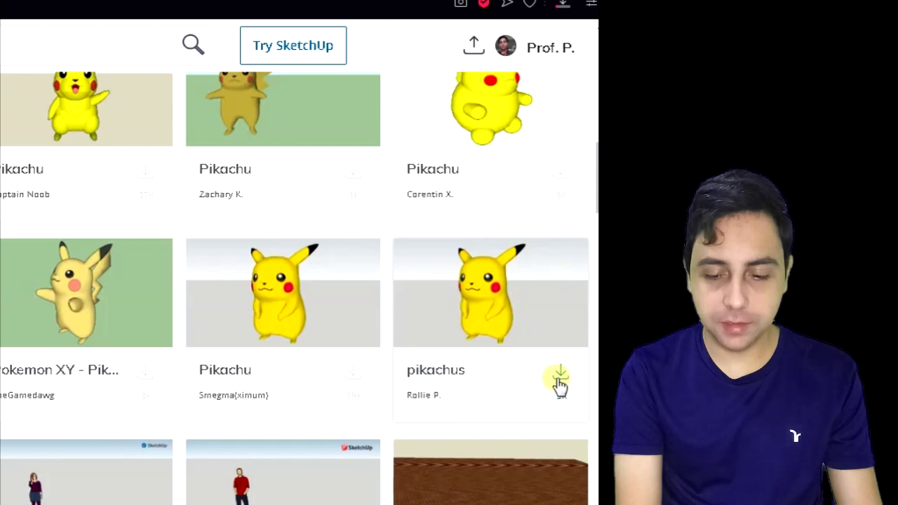
click(561, 377)
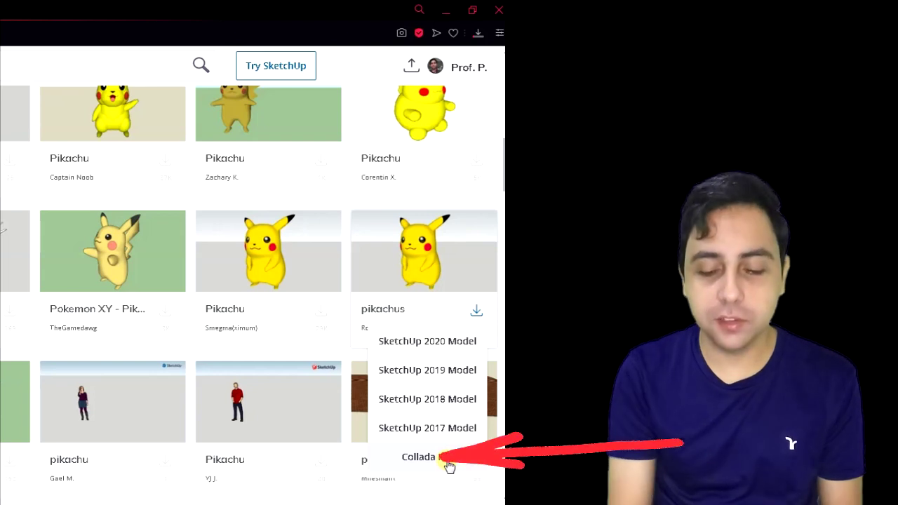
click(449, 463)
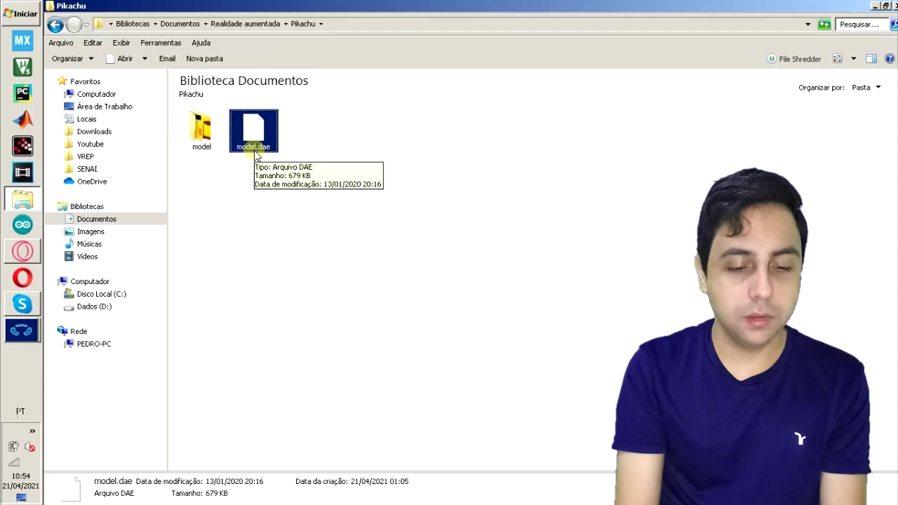
click(257, 169)
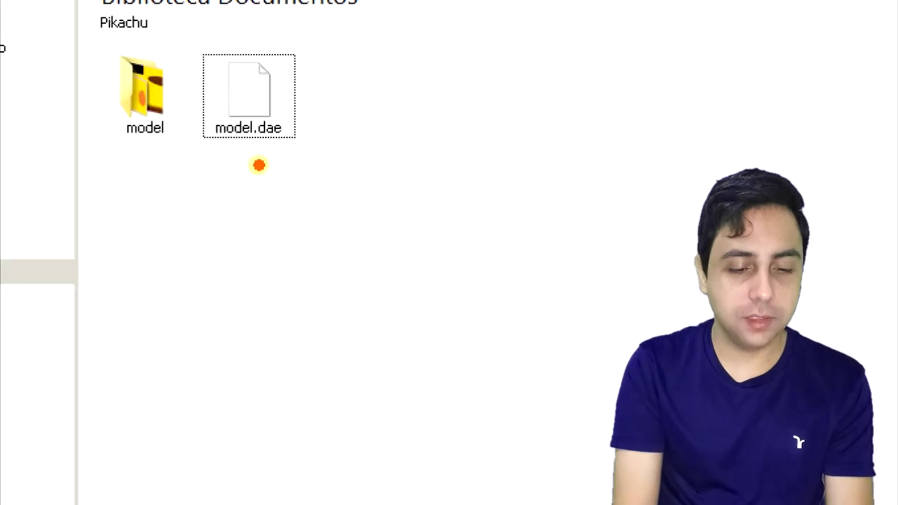
drag(92, 64, 208, 90)
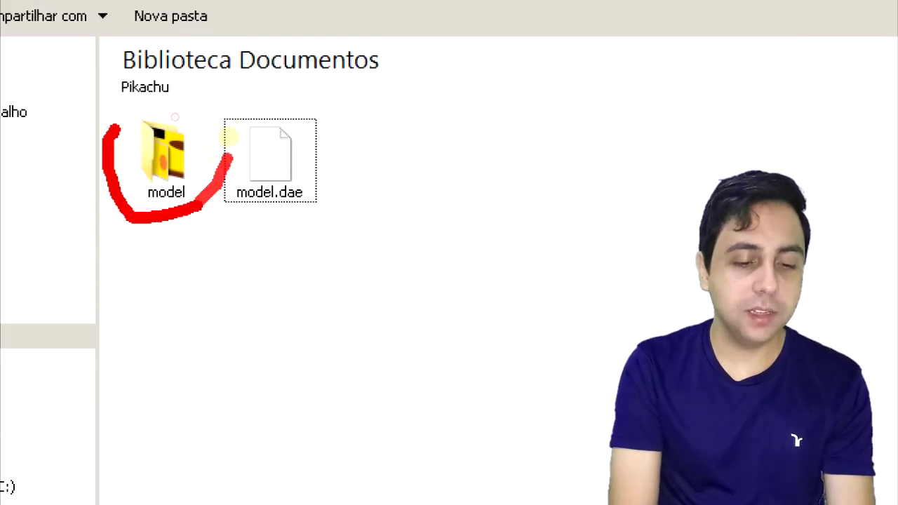
mouse_move(230, 155)
mouse_down()
mouse_move(213, 106)
mouse_move(85, 147)
mouse_up()
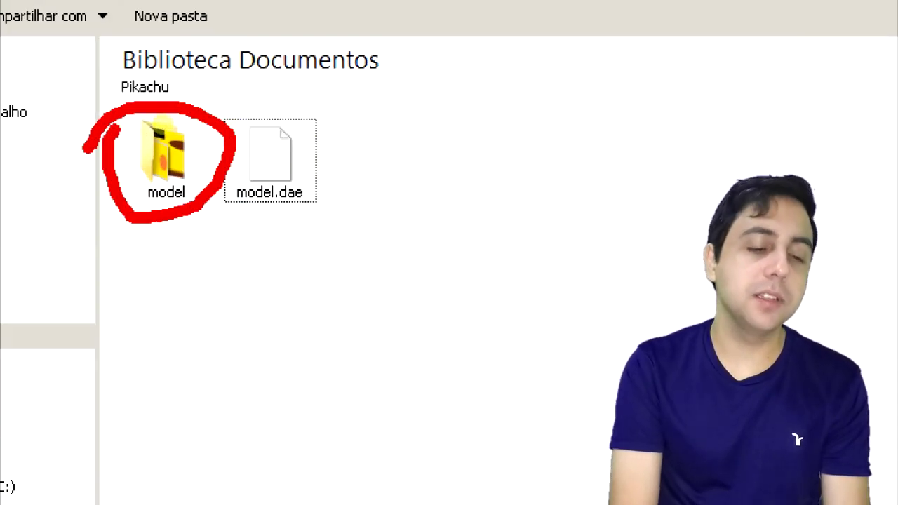
key(Escape)
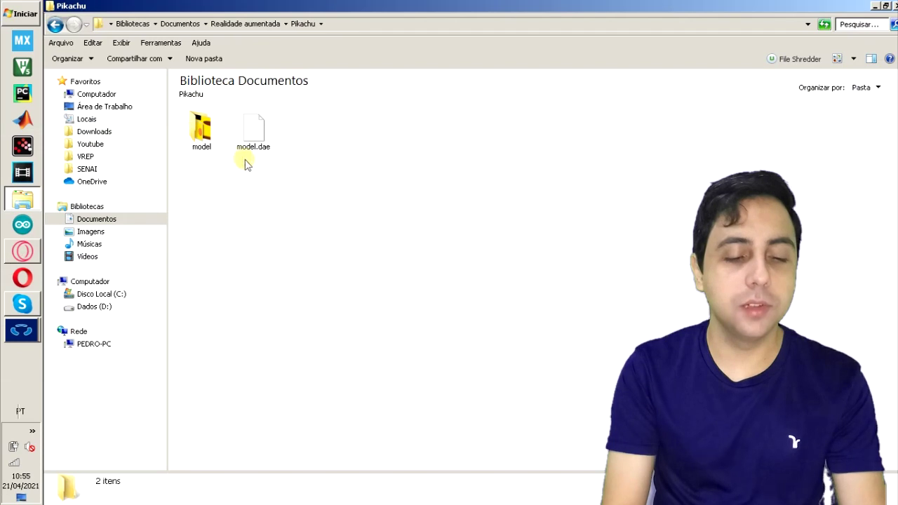
Copy the path of the Pikachu folder and switch to the OpenSpace3D editor
click(374, 25)
key(ctrl+c)
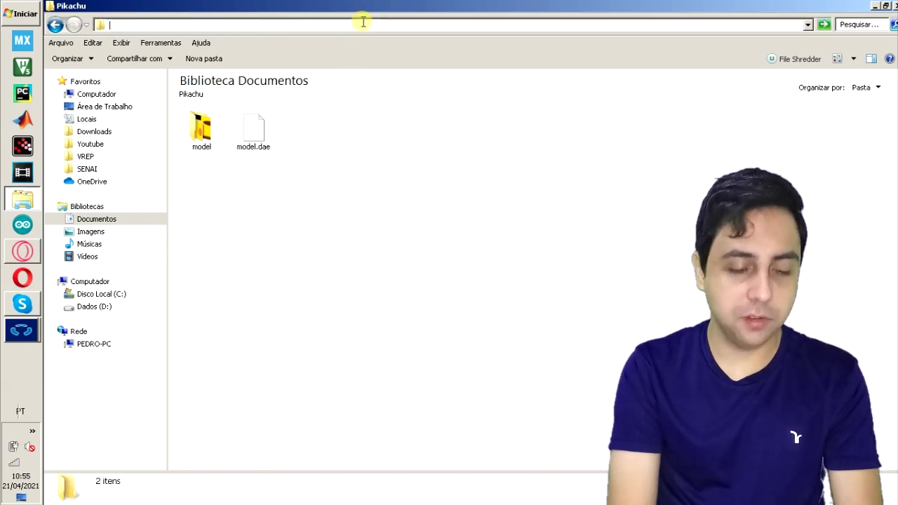
key(alt+Tab)
key(alt+Tab)
key(alt+Tab)
key(alt+Tab)
key(alt+Tab)
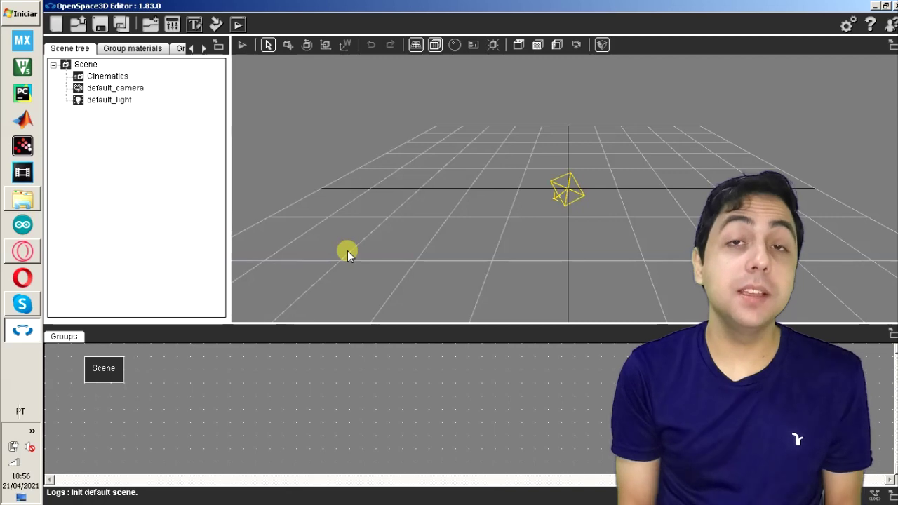
Start a scene import with standard file formats and open model.dae from the copied Pikachu folder path
right_click(92, 71)
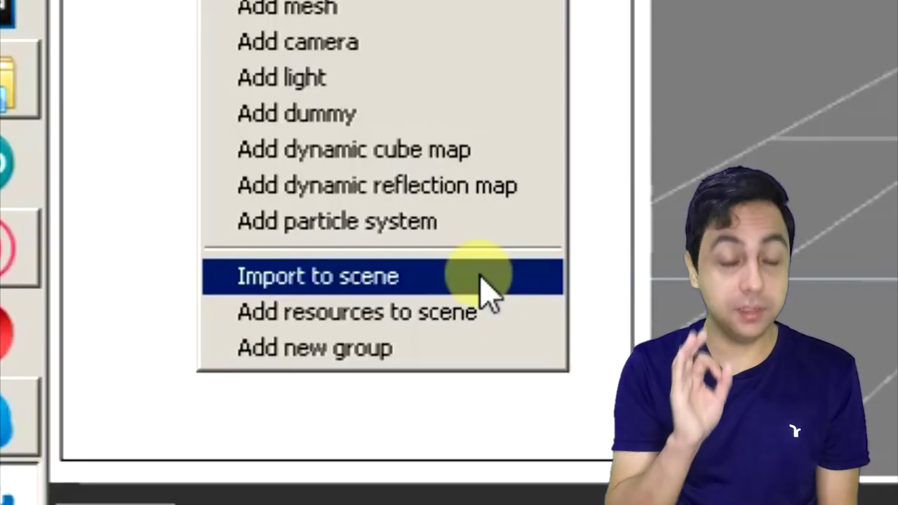
click(480, 277)
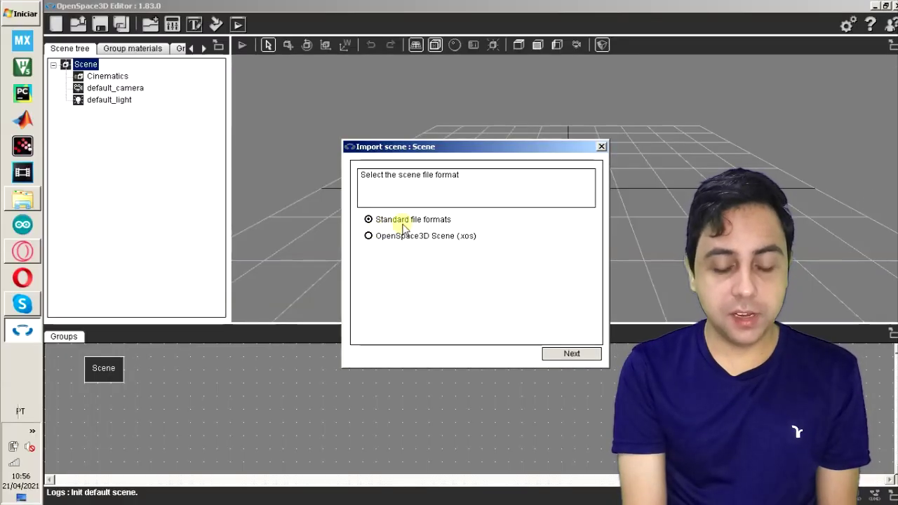
click(566, 354)
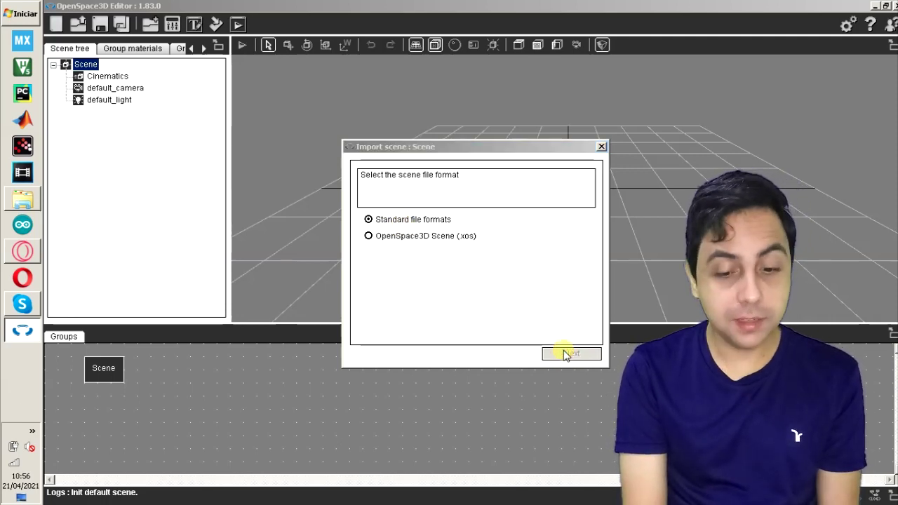
click(607, 181)
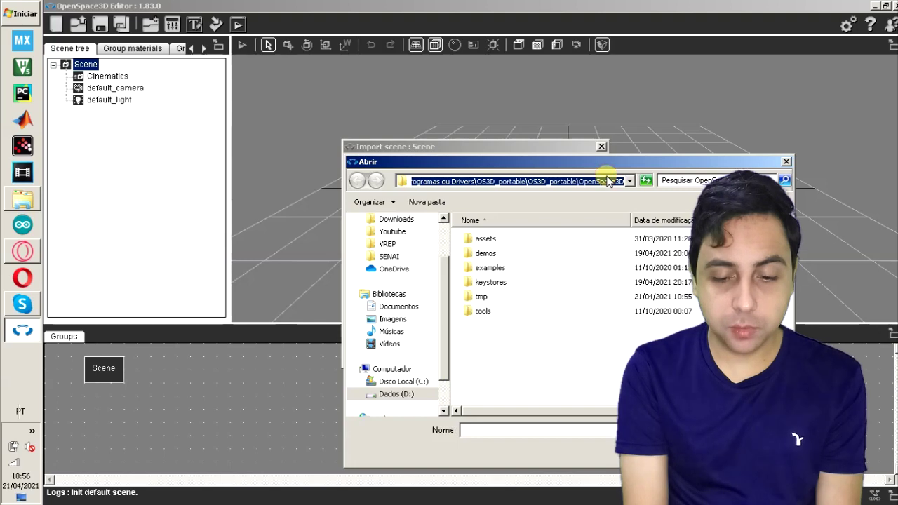
key(ctrl+v)
key(Return)
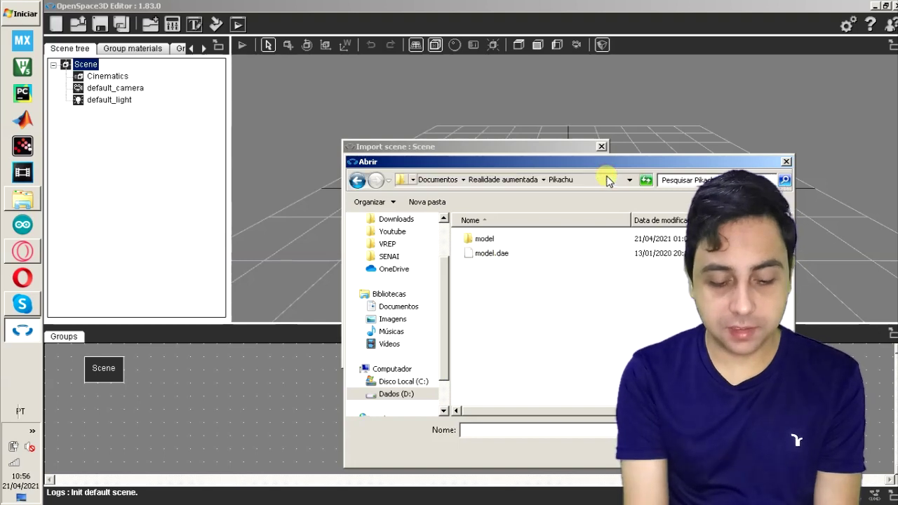
click(498, 257)
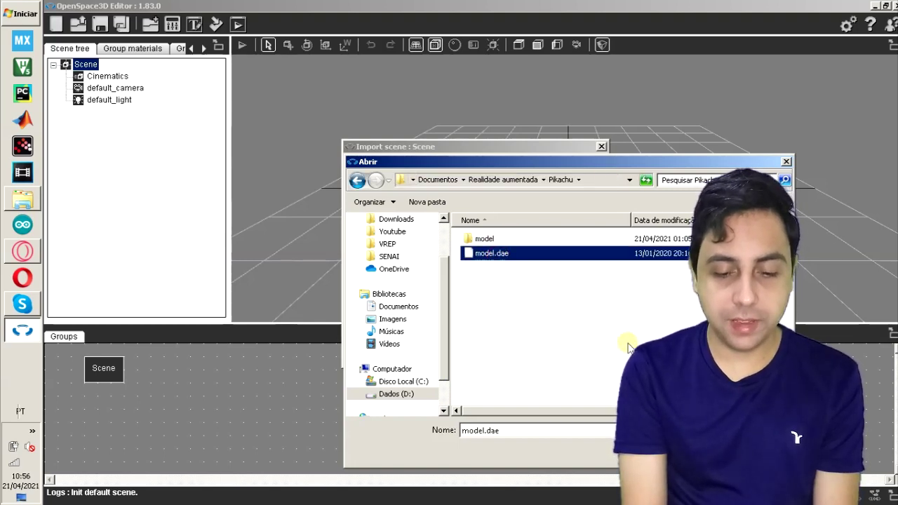
click(722, 430)
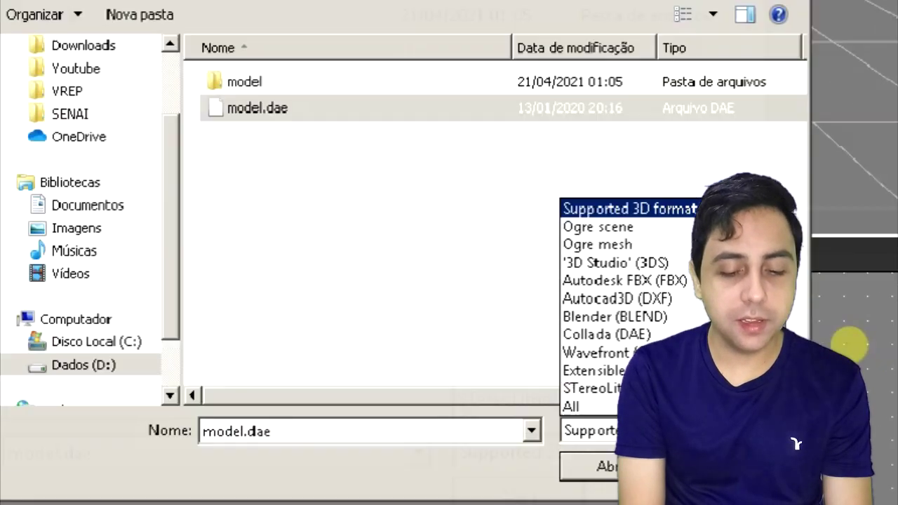
click(287, 93)
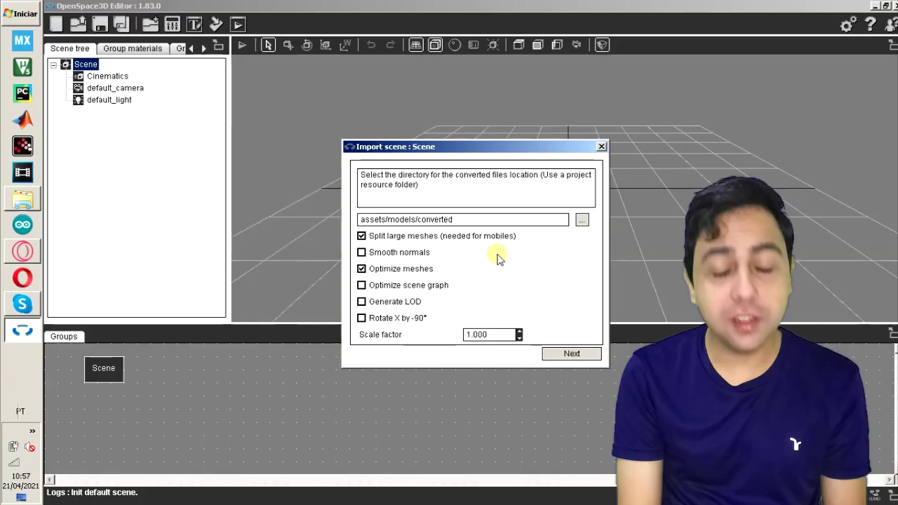
Complete the import into assets/models/converted, keeping Split large meshes, Optimize meshes, scale factor 1.000 and the listed model.material script
click(556, 355)
click(558, 356)
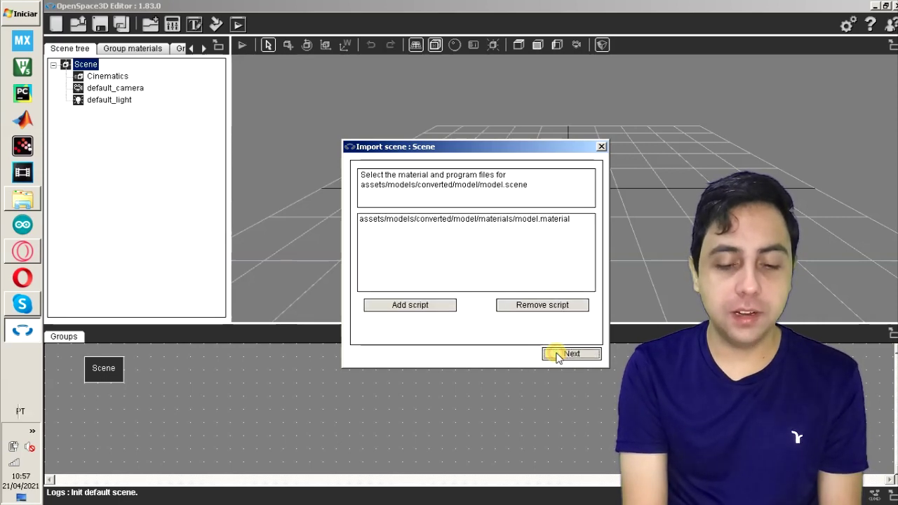
click(558, 355)
click(572, 354)
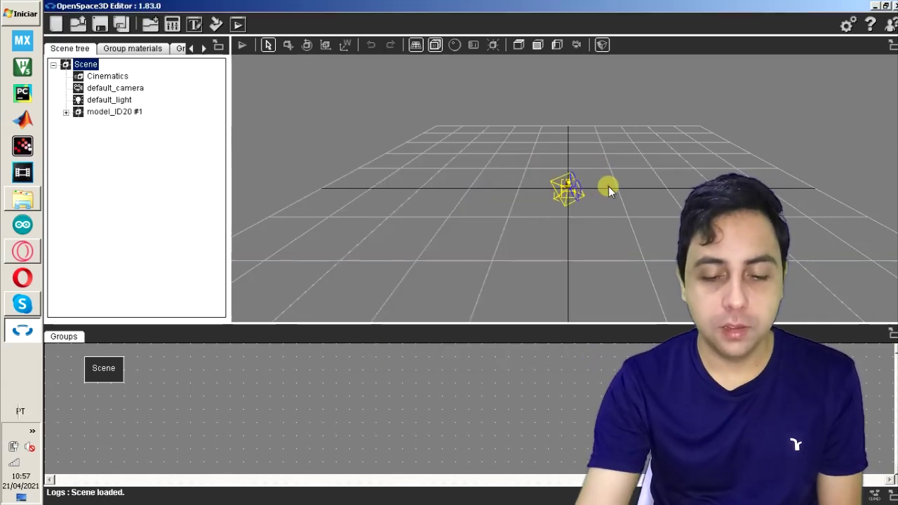
Select the imported Pikachu model node in the scene tree
scroll(599, 189, up, 6)
scroll(602, 143, down, 2)
drag(627, 144, 586, 227)
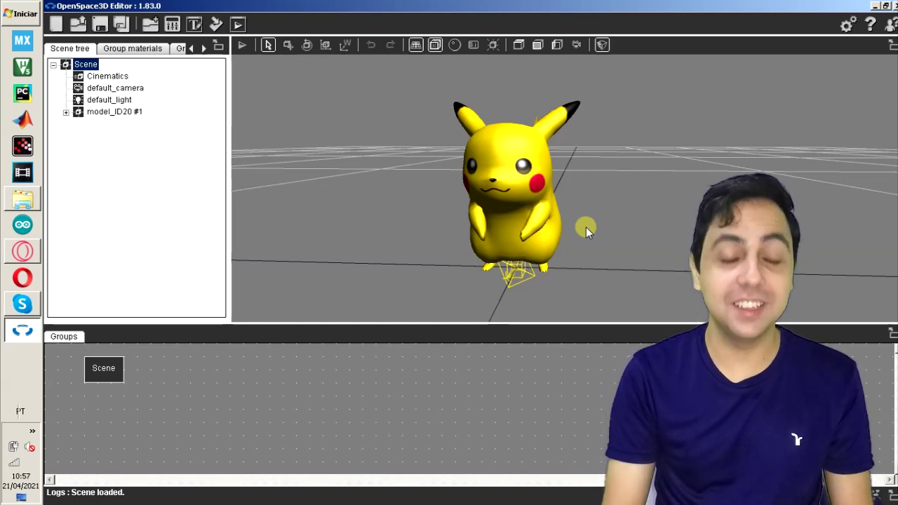
click(102, 113)
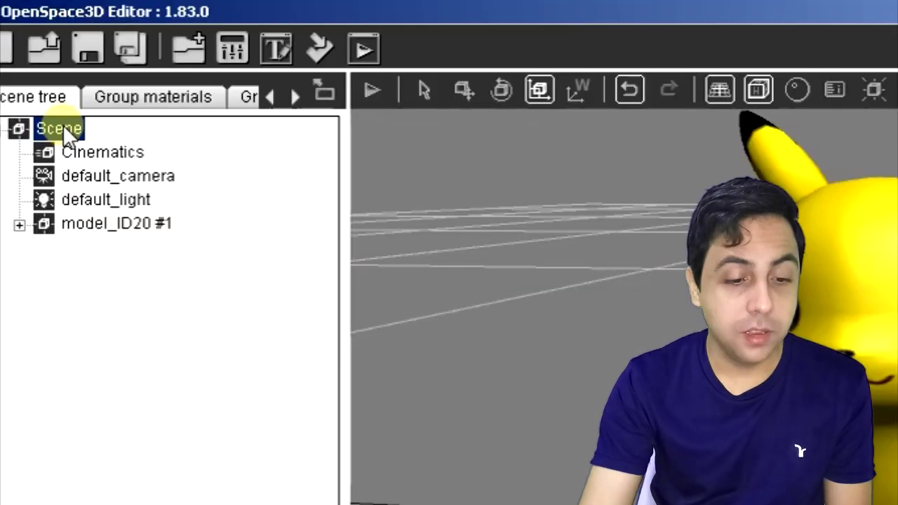
Add a dummy named pikachu to the scene
right_click(87, 62)
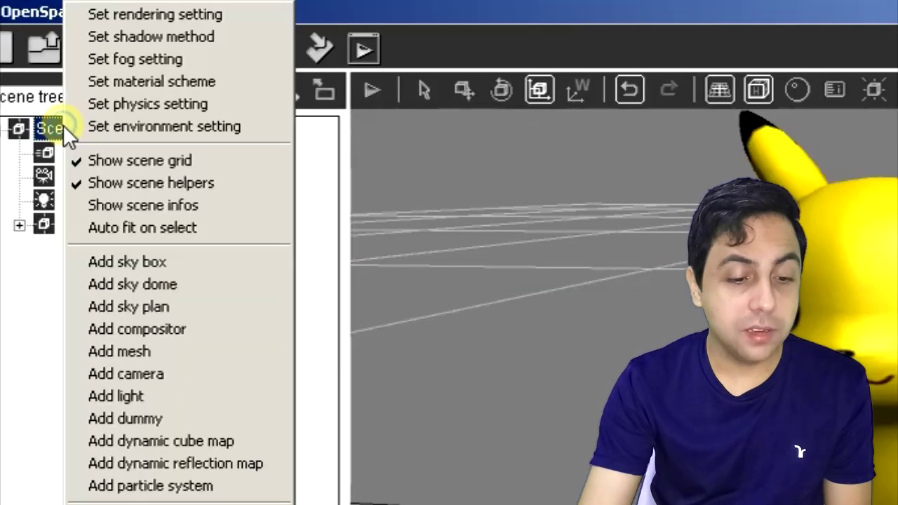
click(244, 417)
drag(481, 470, 385, 465)
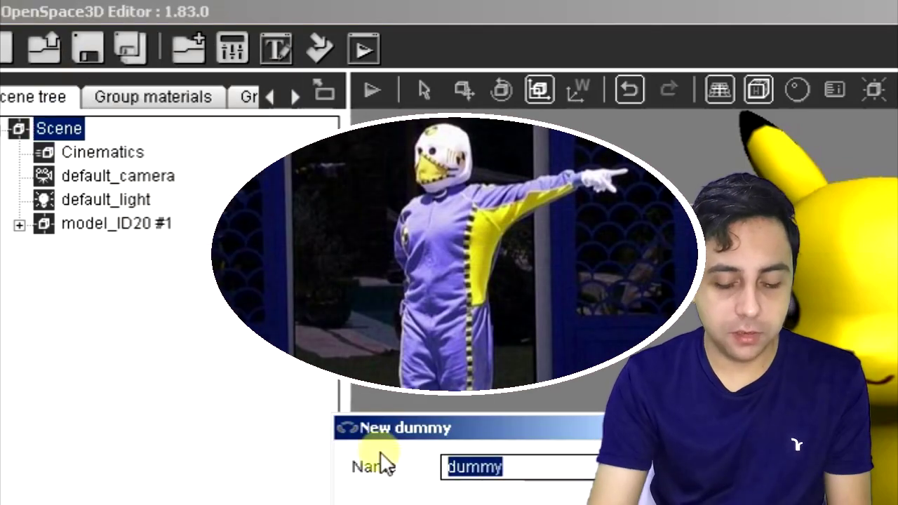
text(pikachu)
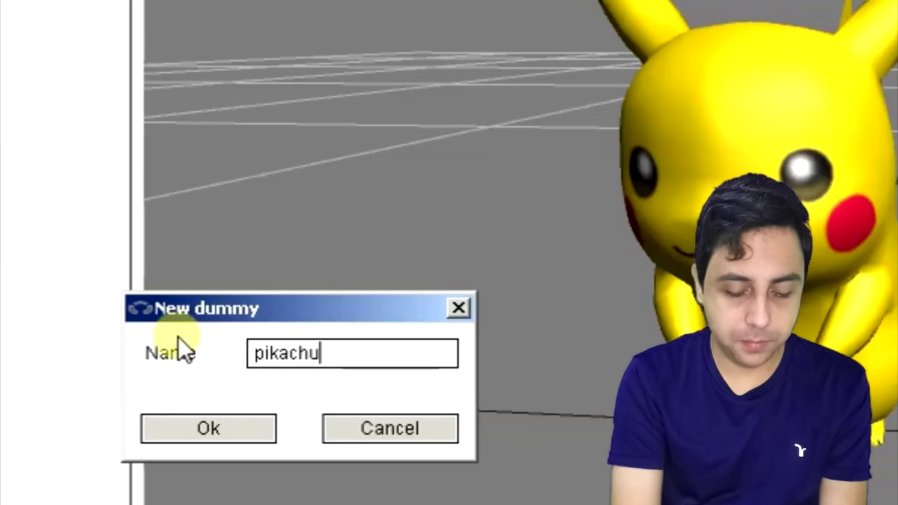
key(BackSpace)
text(u)
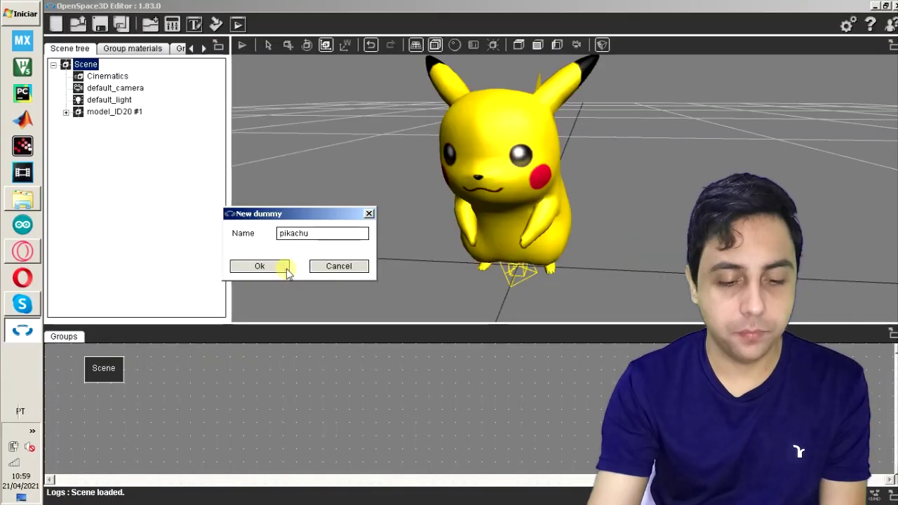
click(268, 435)
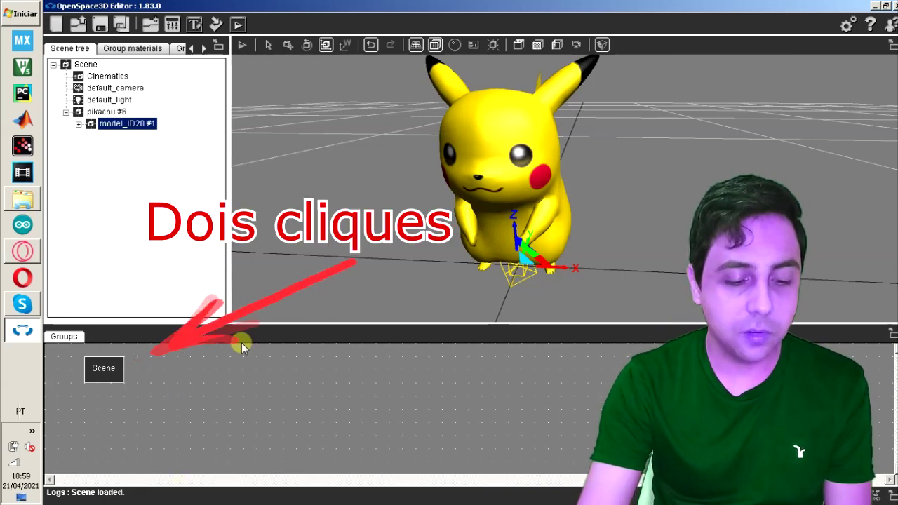
Open the Scene group's plugIT workspace and add an AR marker plugIT to it
double_click(116, 374)
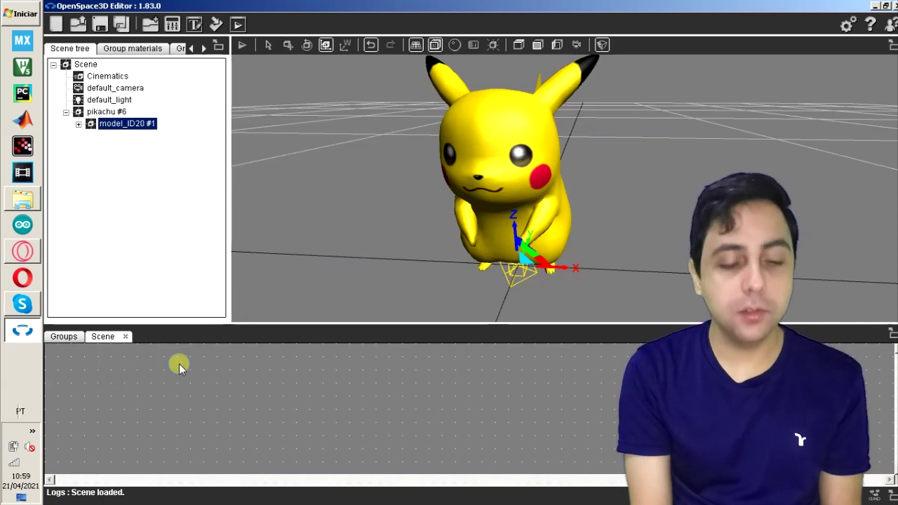
right_click(179, 363)
mouse_move(257, 237)
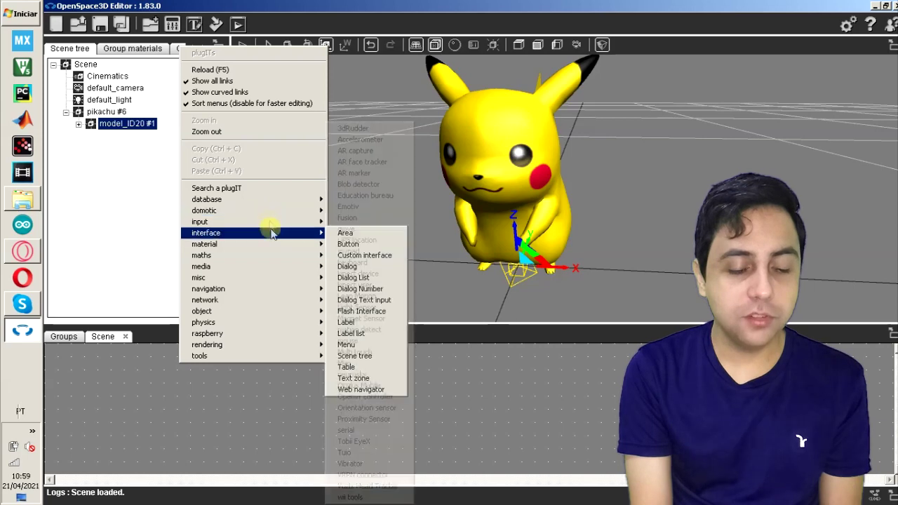
mouse_move(275, 288)
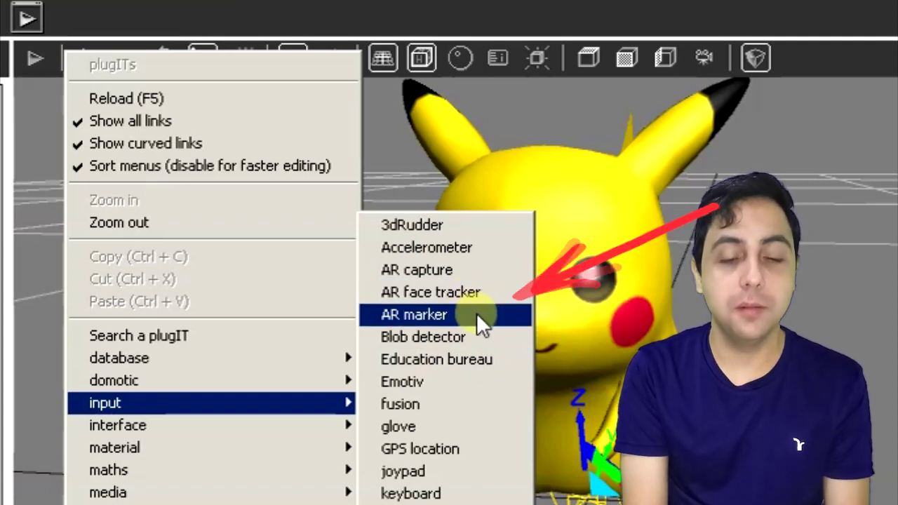
click(409, 322)
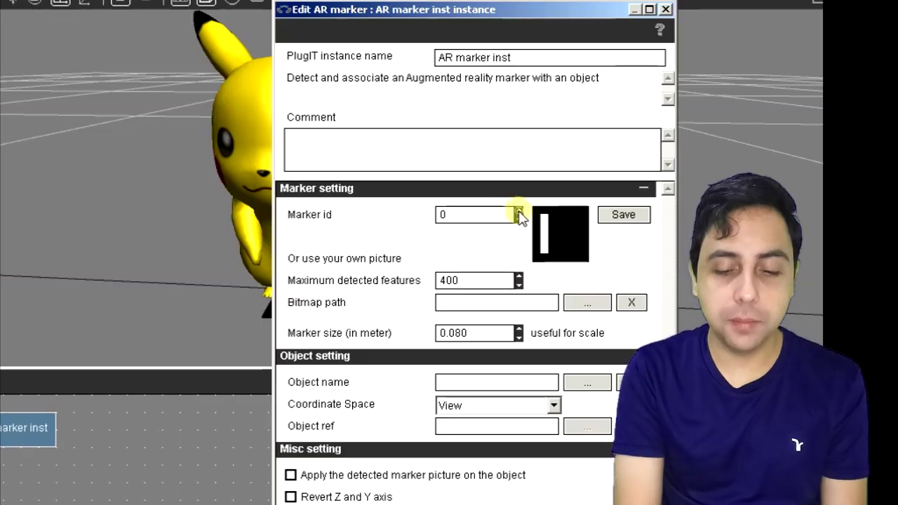
Set the AR marker's id to 1 and assign the pikachu dummy as its object
click(519, 211)
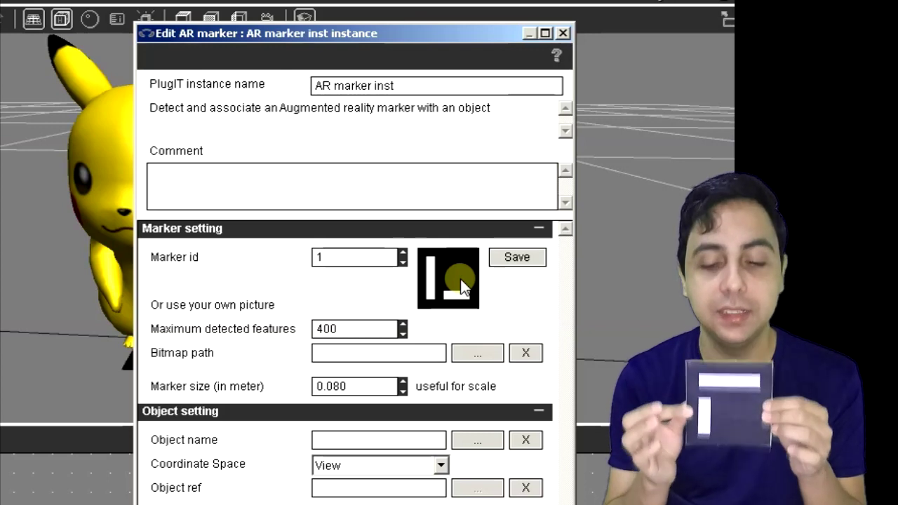
click(402, 253)
click(402, 253)
click(402, 254)
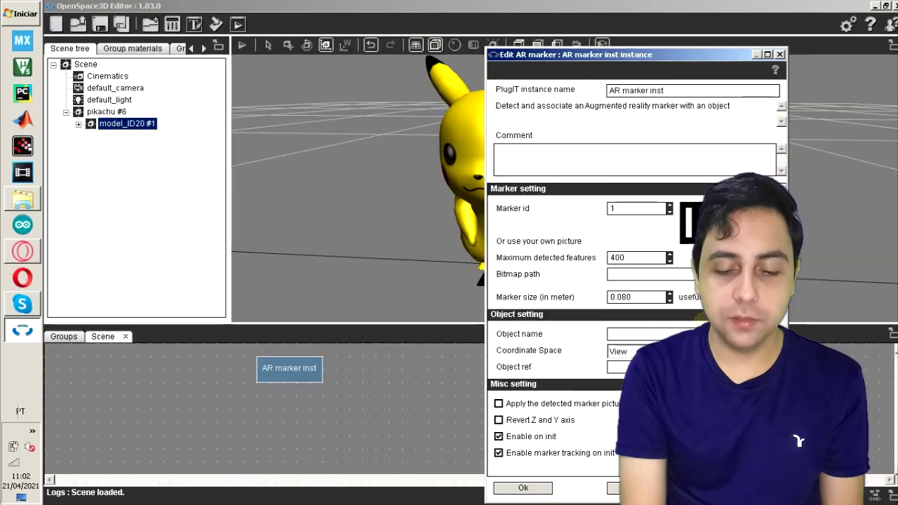
click(618, 334)
click(420, 254)
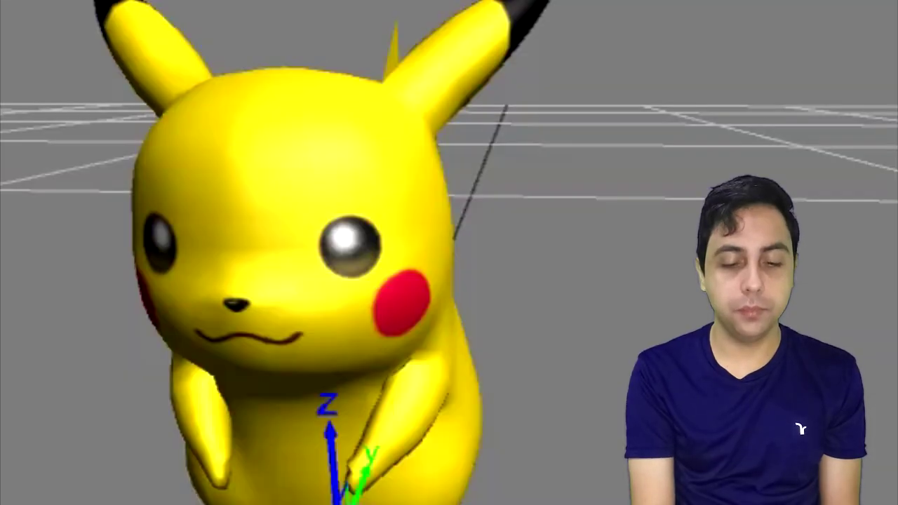
Add an AR capture plugIT with its default settings and reposition the marker and capture blocks in the workspace
right_click(2, 1)
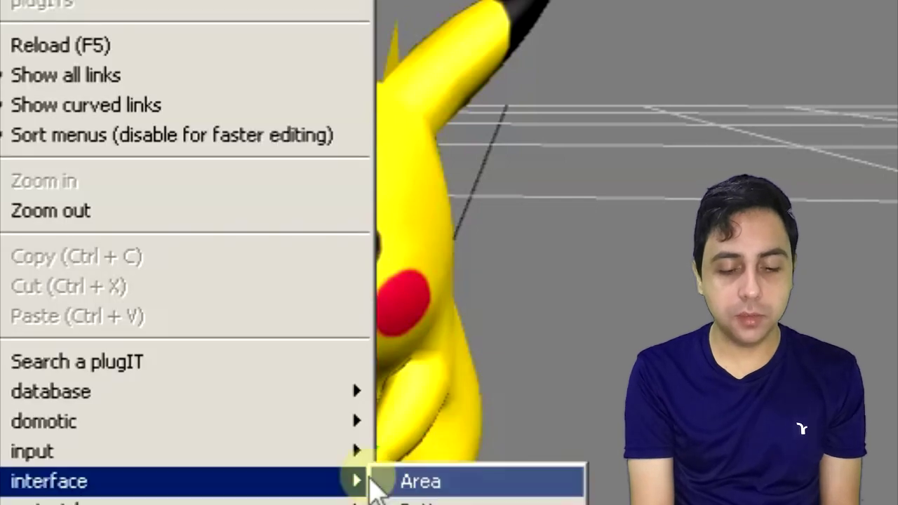
mouse_move(361, 453)
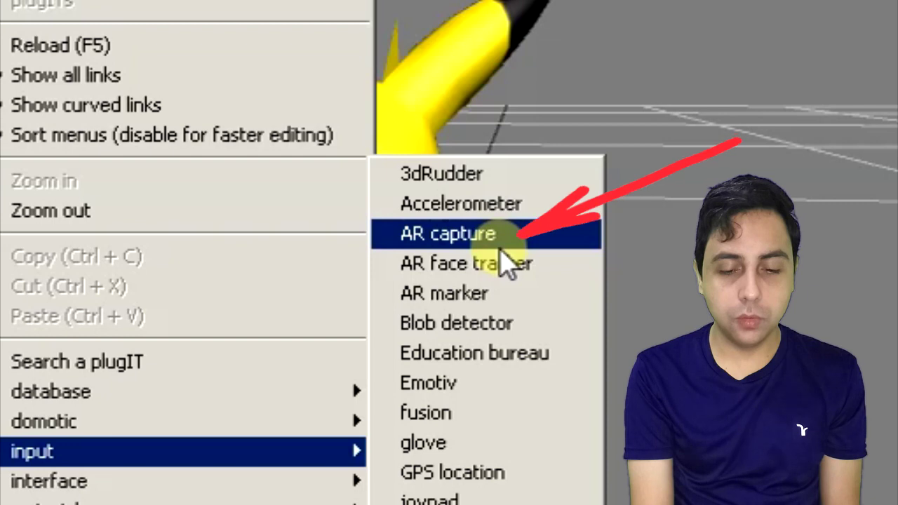
click(449, 234)
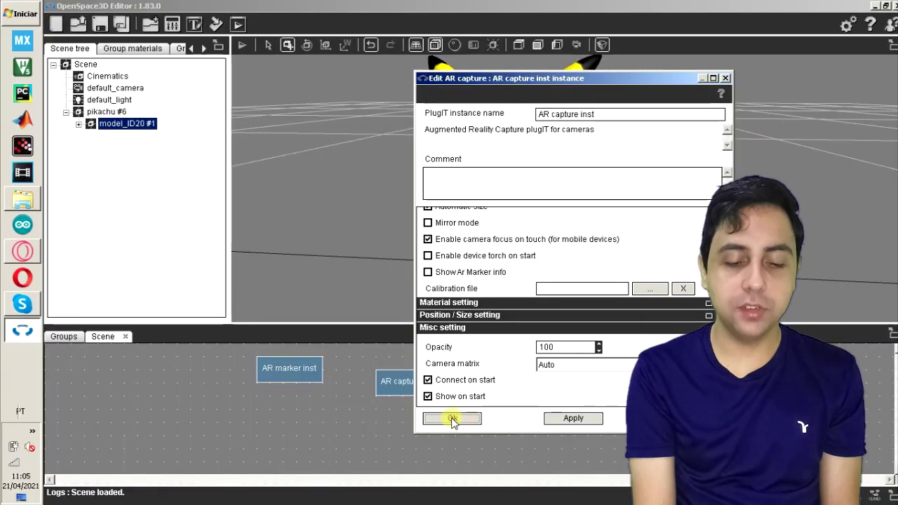
click(451, 417)
drag(309, 372, 234, 377)
drag(403, 383, 343, 402)
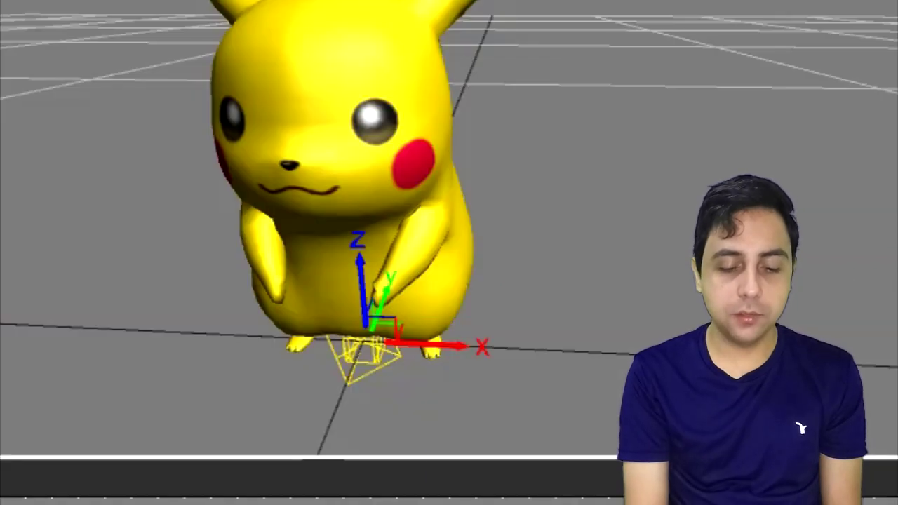
Add a hide plugIT from the object category to the Scene group
right_click(123, 4)
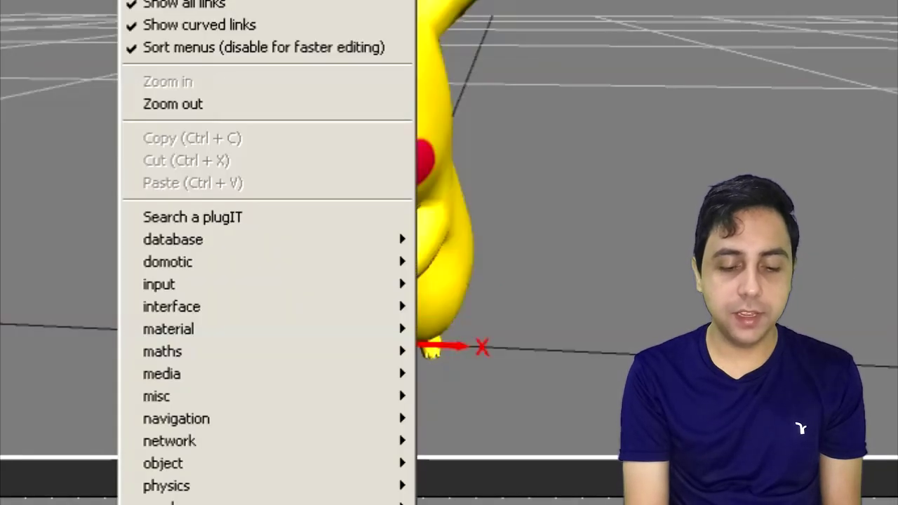
mouse_move(373, 386)
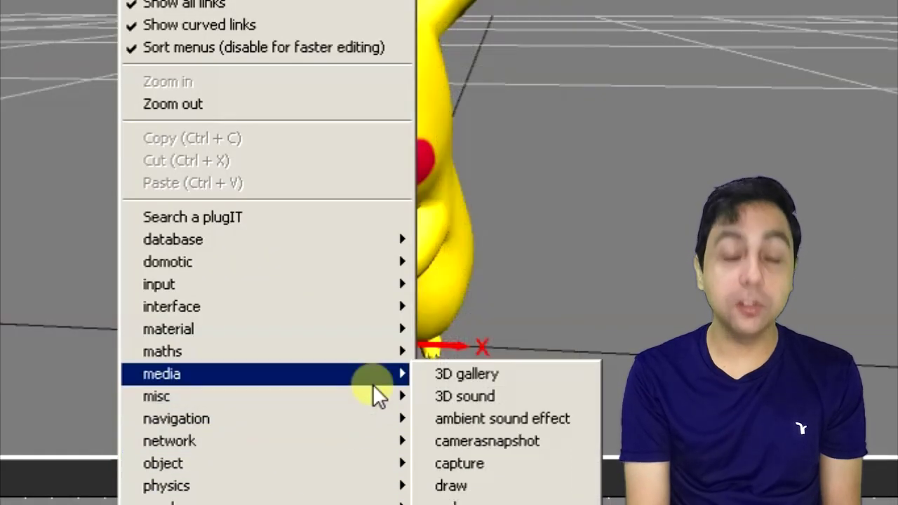
mouse_move(358, 455)
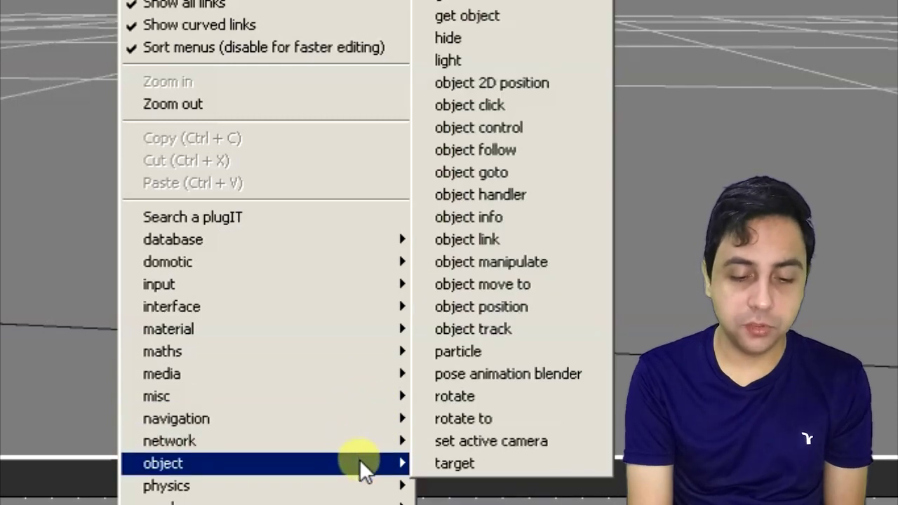
click(507, 36)
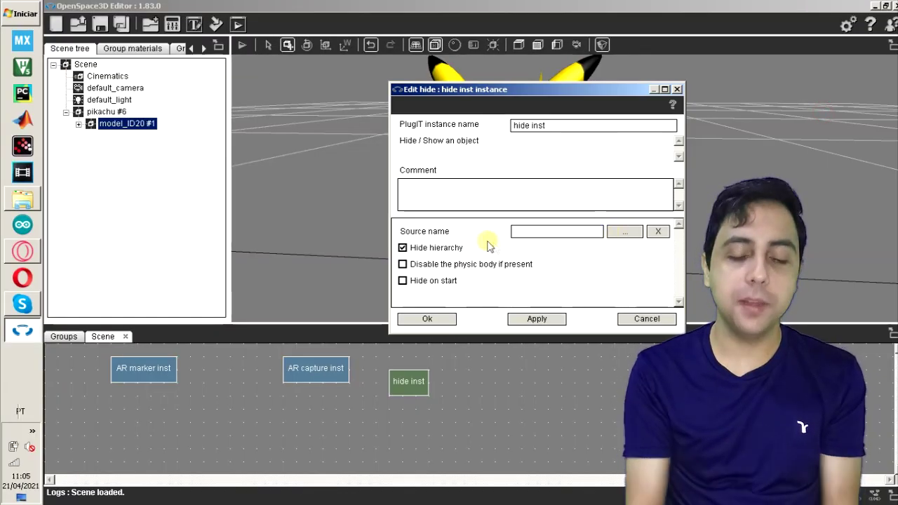
Choose model_ID20 as the hide plugIT's source and enable Hide on start
click(620, 231)
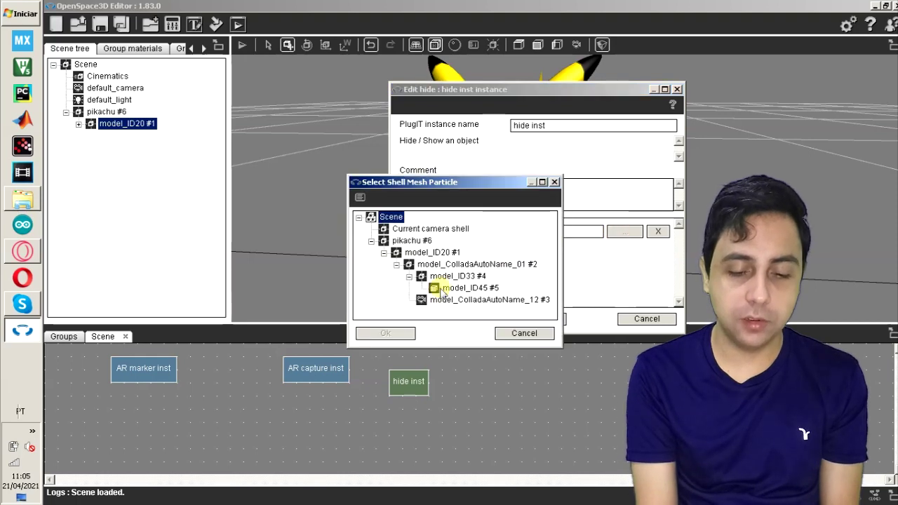
click(414, 254)
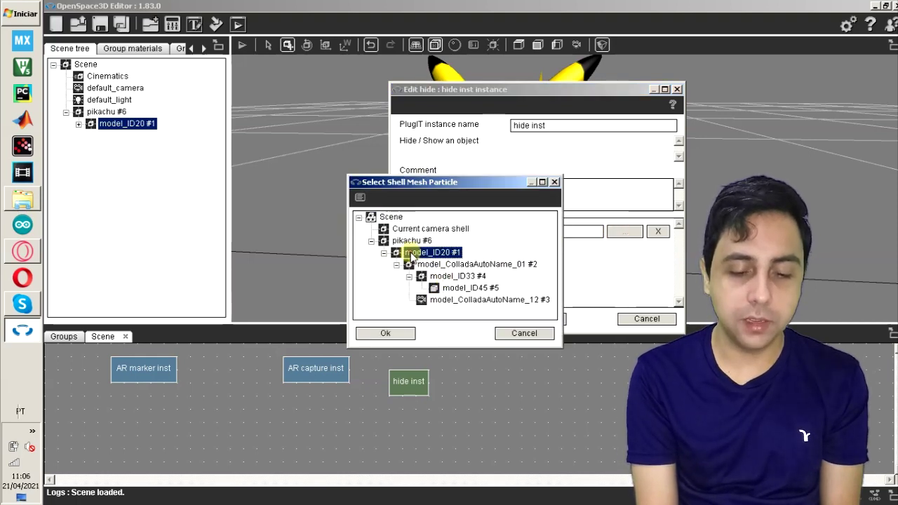
click(384, 253)
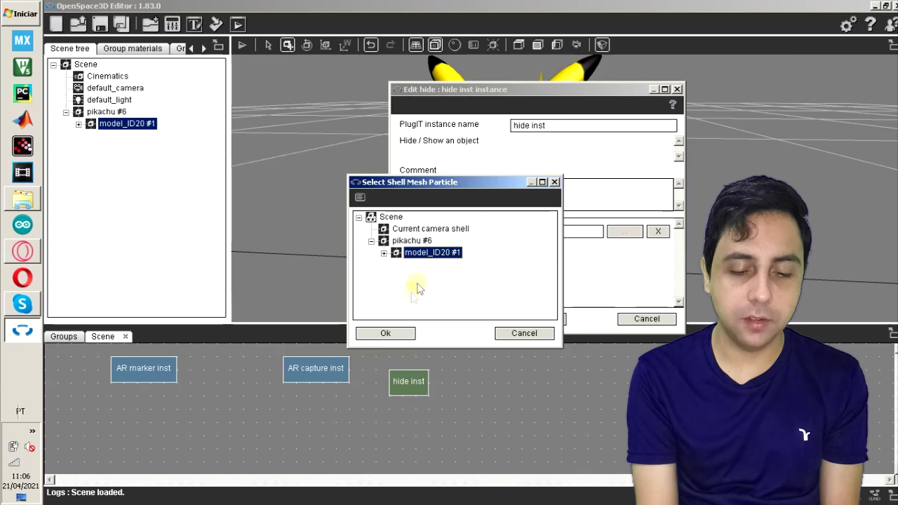
click(387, 334)
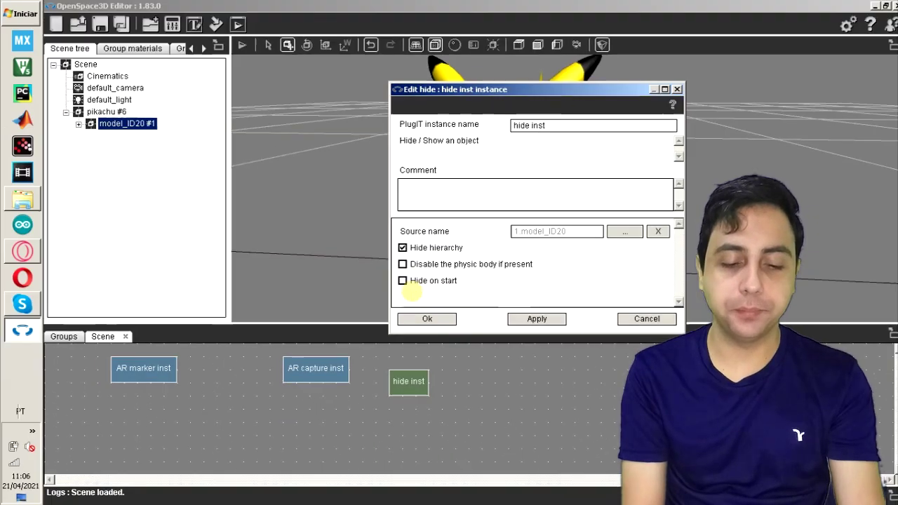
click(362, 253)
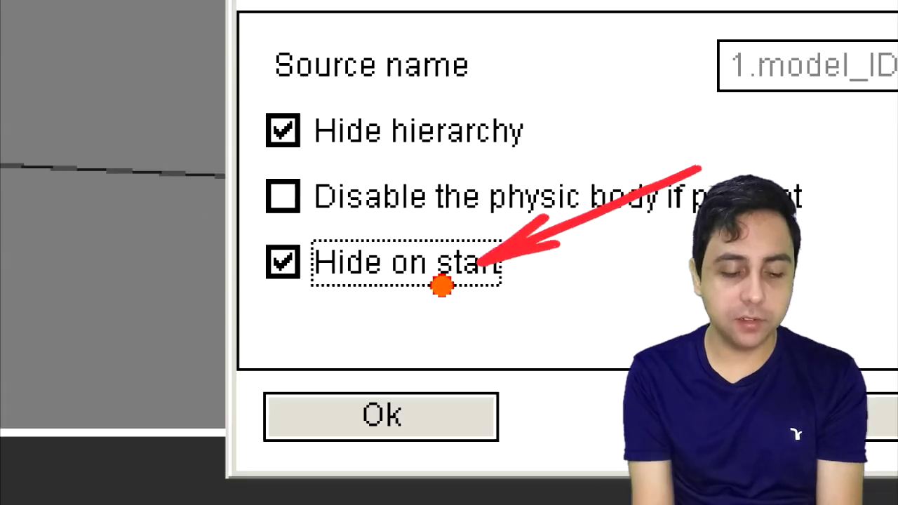
Link the AR marker's Found event to the hide plugIT's Show action
click(322, 373)
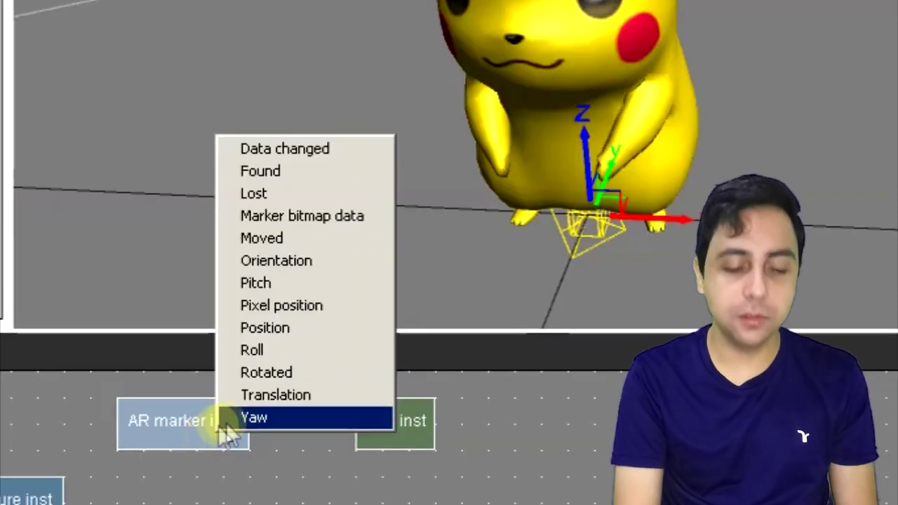
click(314, 179)
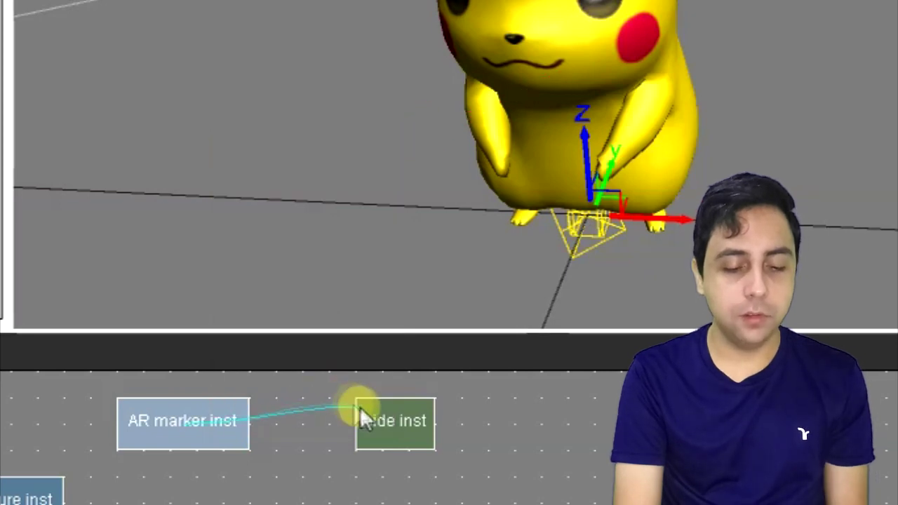
click(377, 413)
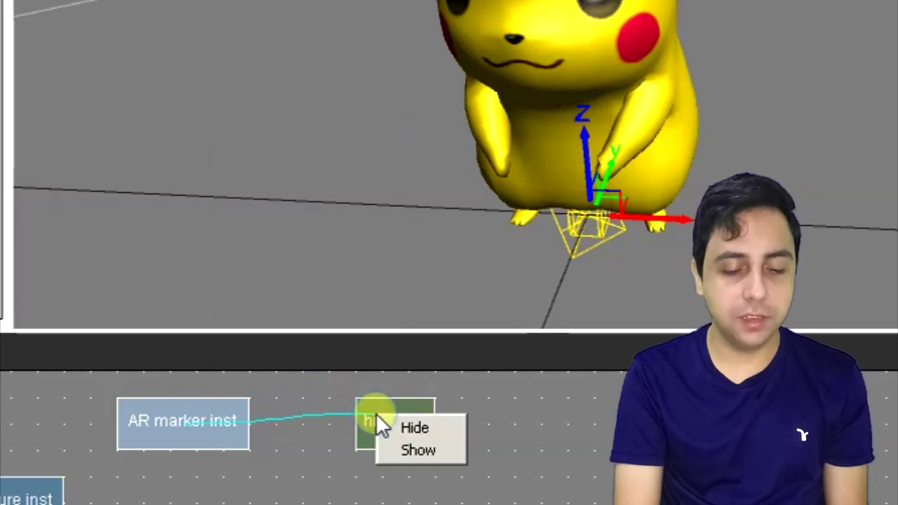
click(445, 449)
Link the AR marker's Lost event to the hide plugIT's Hide action
click(190, 410)
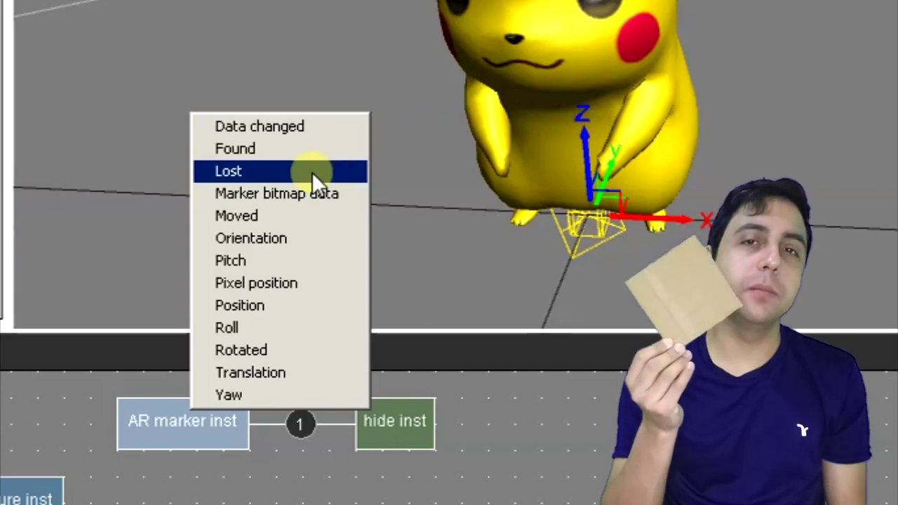
click(311, 172)
click(399, 418)
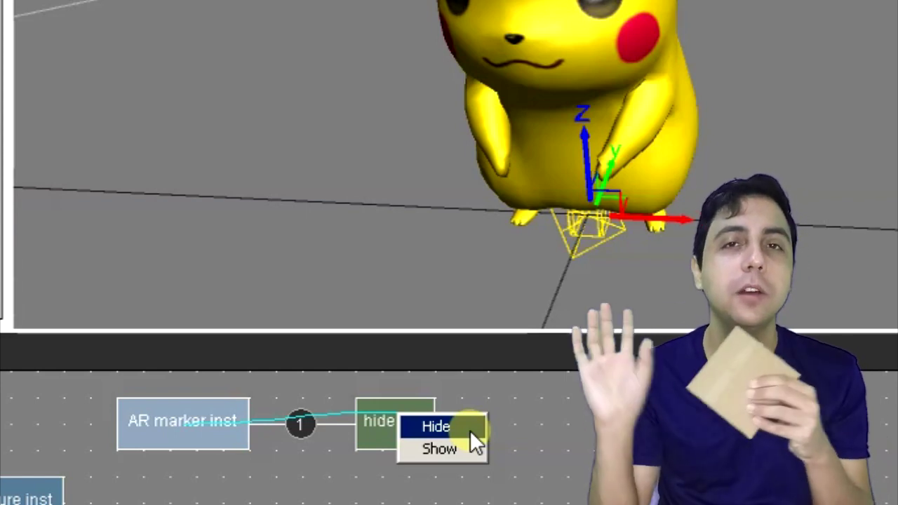
click(471, 430)
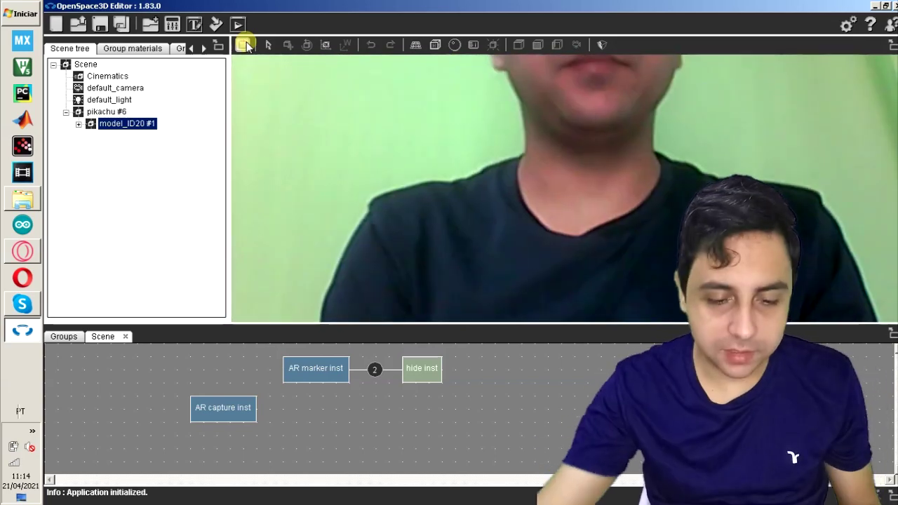
Stop the scene preview and open the AR marker's settings, moving the dialog clear of the Pikachu model
click(245, 45)
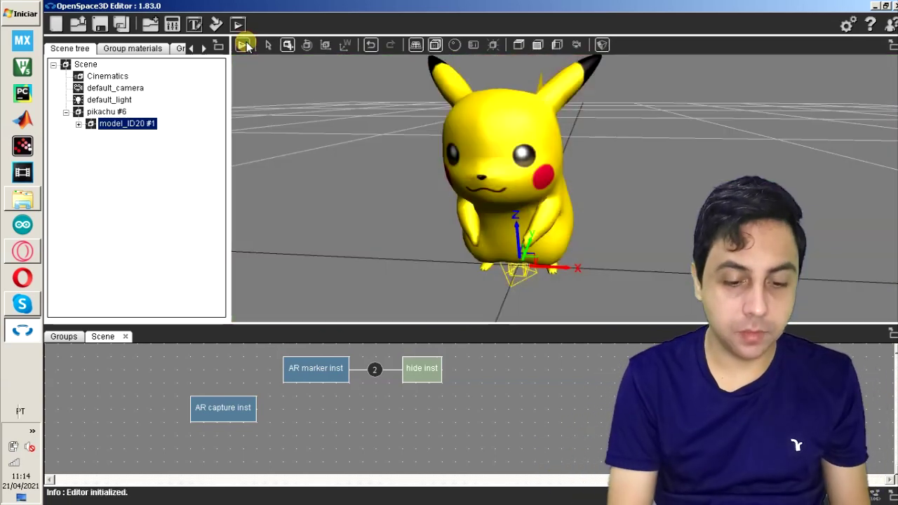
double_click(325, 366)
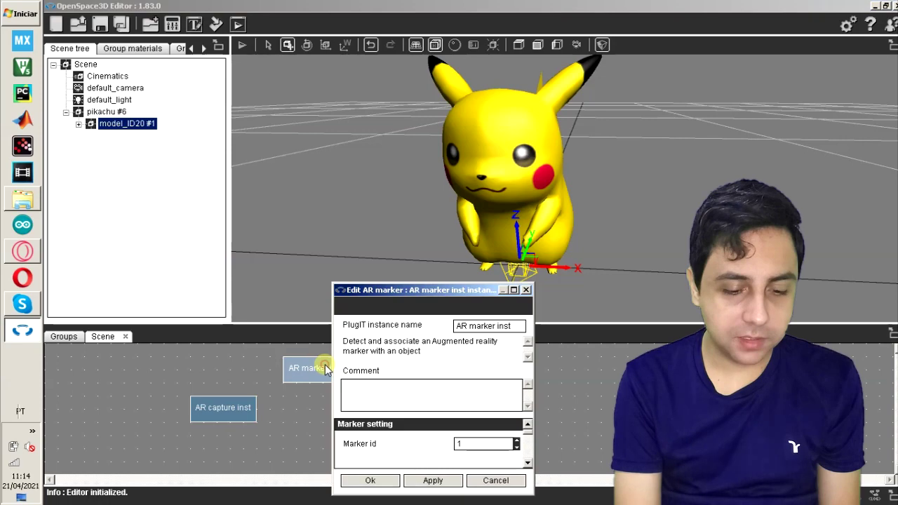
drag(614, 54, 316, 52)
Try marker sizes of 0.3 and 1 m to compare the marker's scale with the Pikachu model
drag(235, 295, 185, 290)
text(0.3)
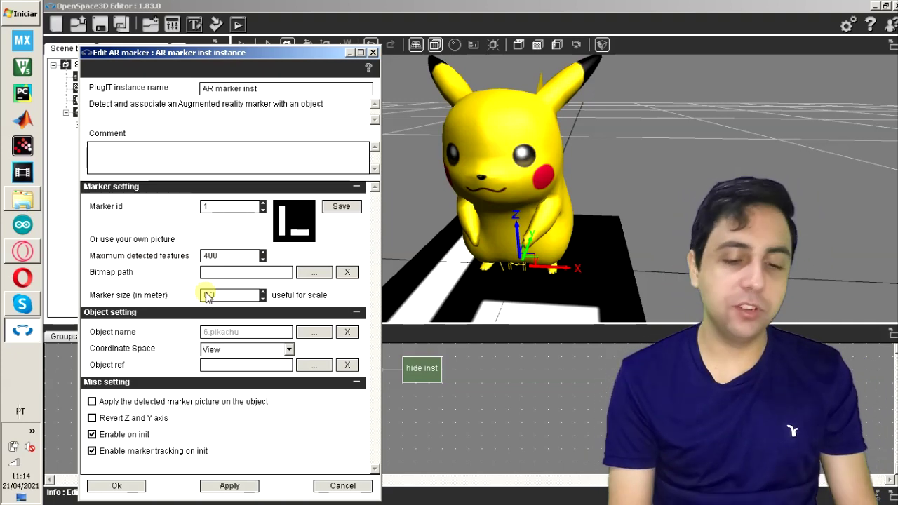
double_click(207, 294)
text(1)
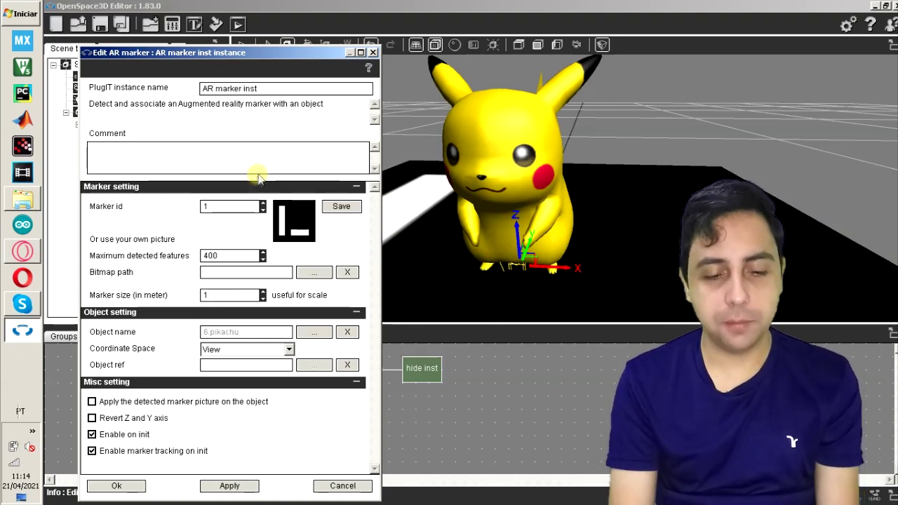
Set the AR marker's size to 0.2 m and run the scene preview
key(BackSpace)
text(0.2)
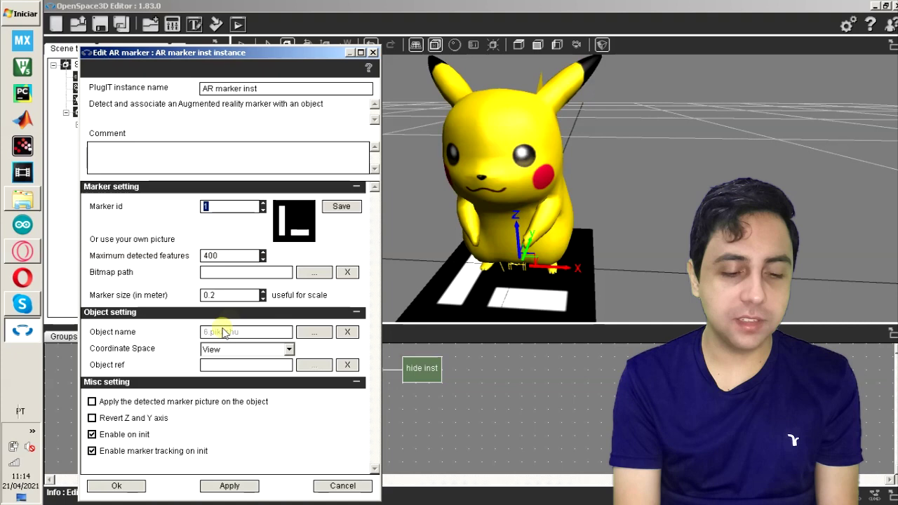
click(221, 296)
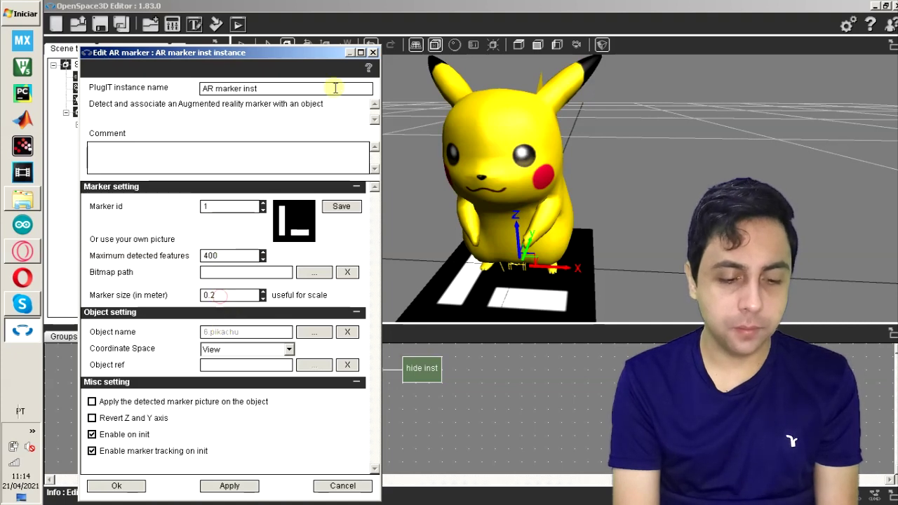
click(229, 486)
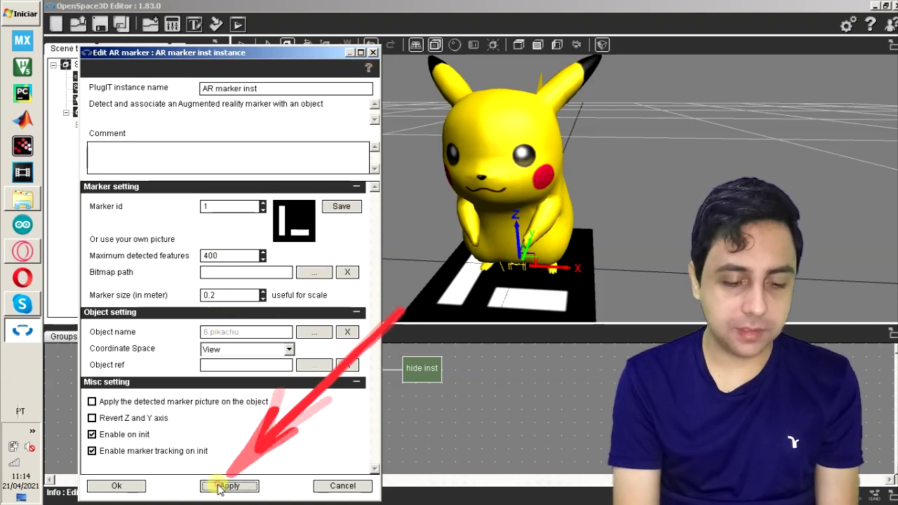
click(102, 485)
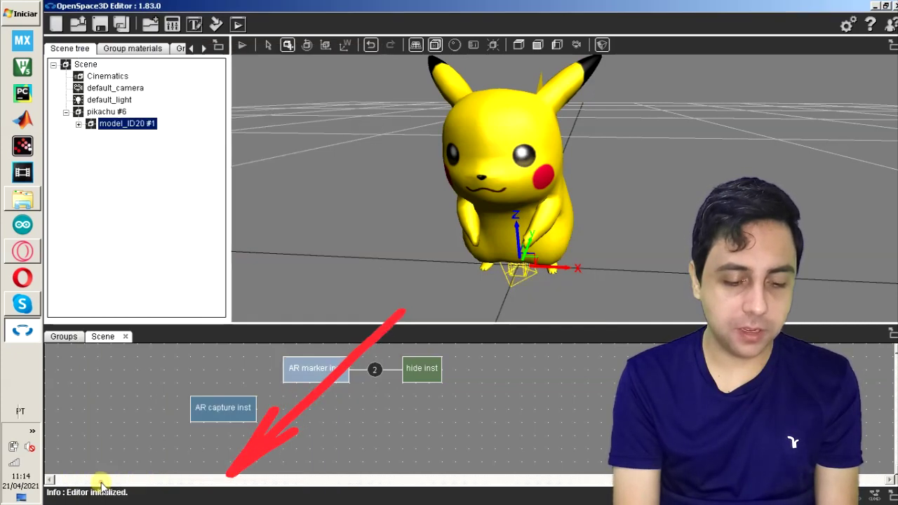
click(242, 45)
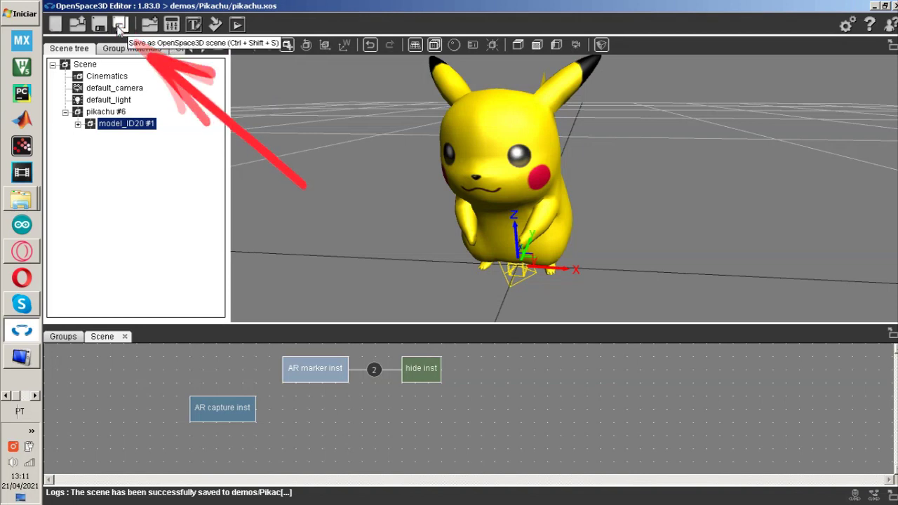
Save the scene as pikachu.xos in the demos/Pikachu folder and dismiss the save notice
click(120, 25)
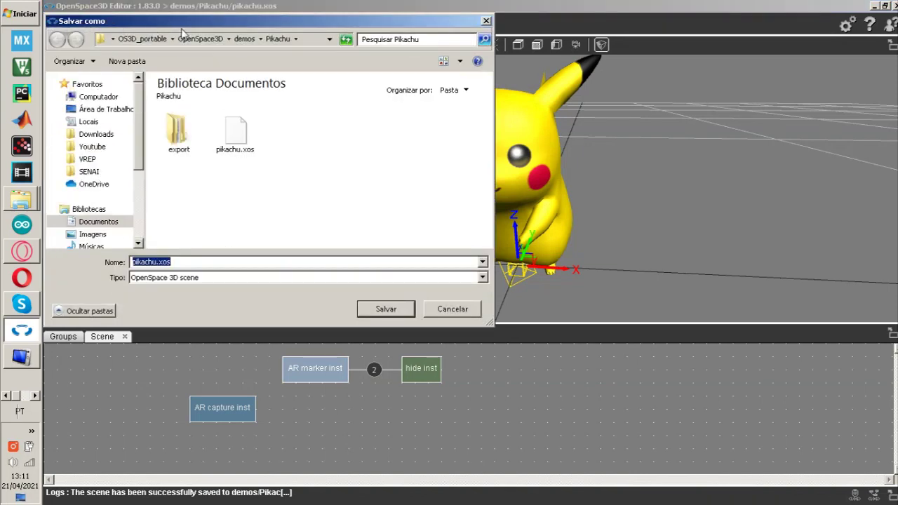
click(386, 308)
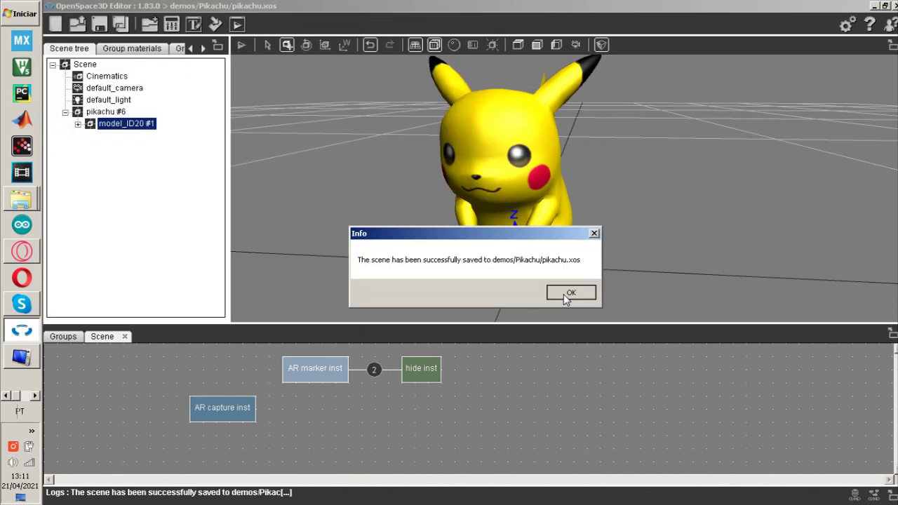
click(568, 295)
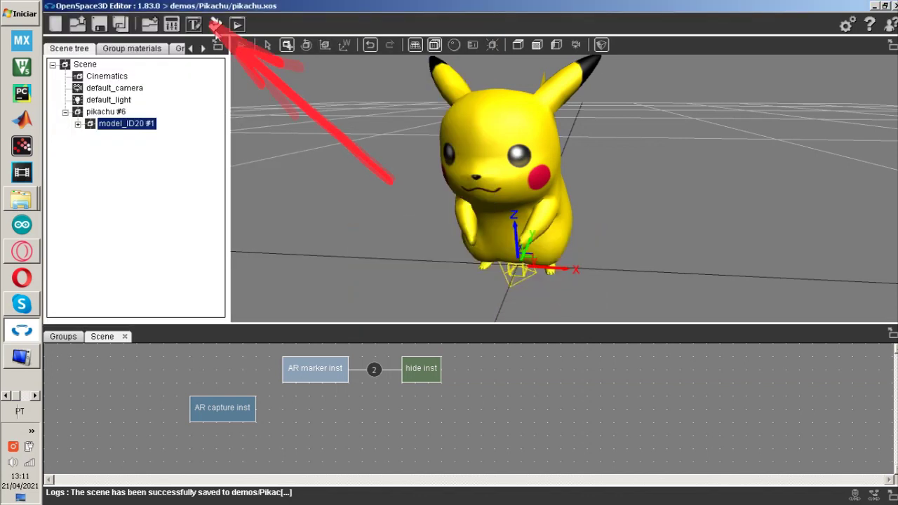
Export the project as an Android application, keeping package name os3d.app.pikachu, Landscape orientation, APK export type and default architecture
click(215, 25)
click(200, 169)
click(202, 190)
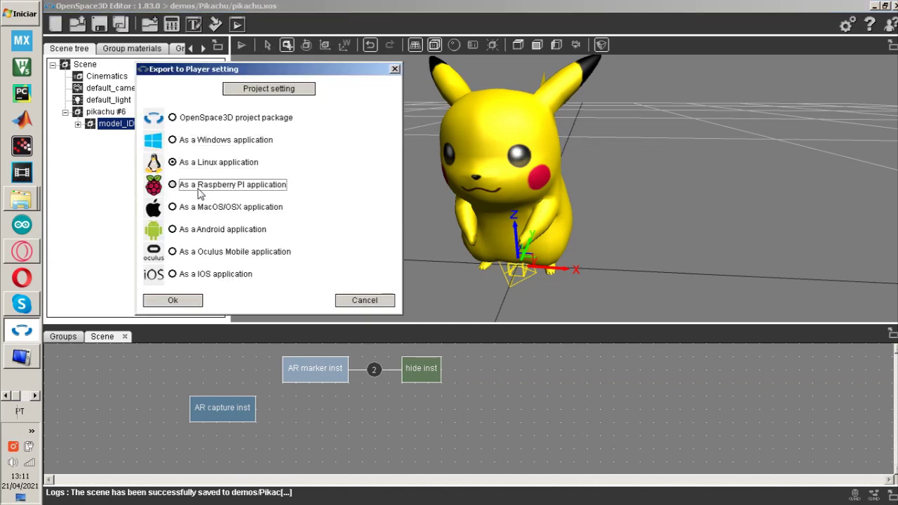
click(198, 233)
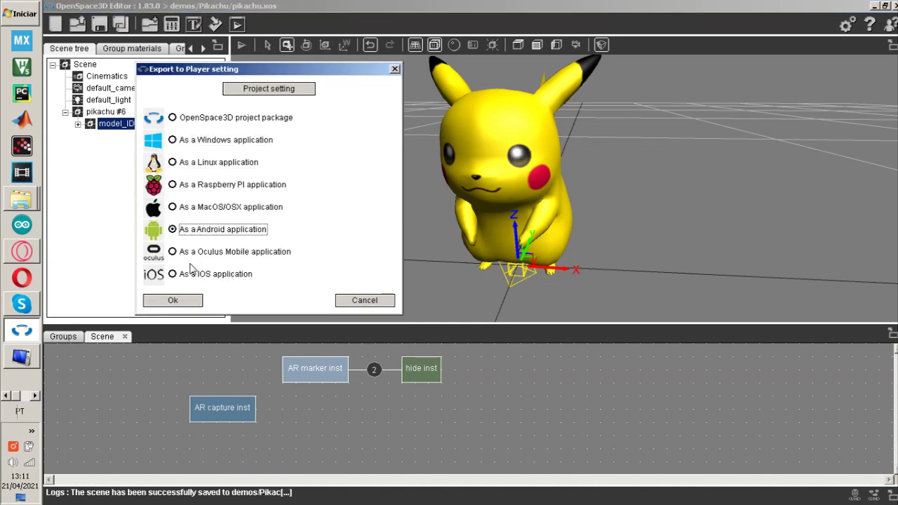
click(173, 301)
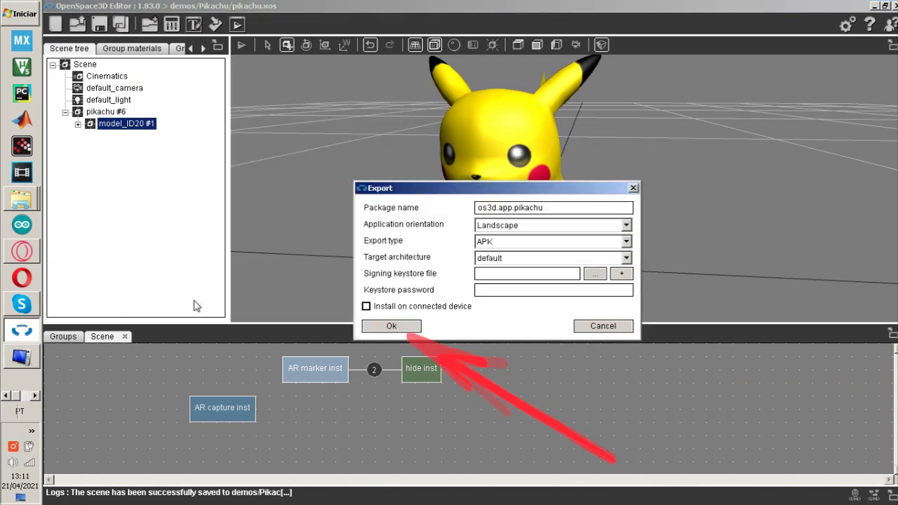
click(414, 329)
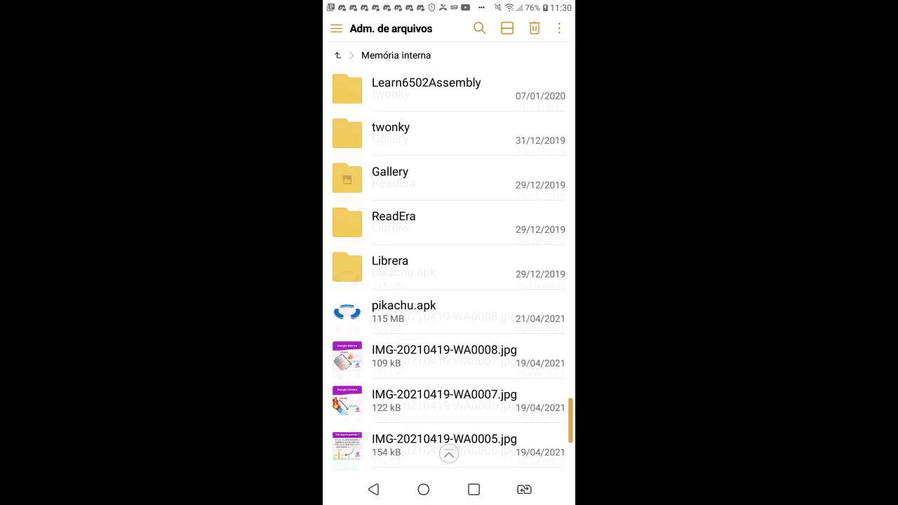
In the Android phone's file manager, open pikachu.apk from internal memory and install the app
scroll(449, 274, down, 5)
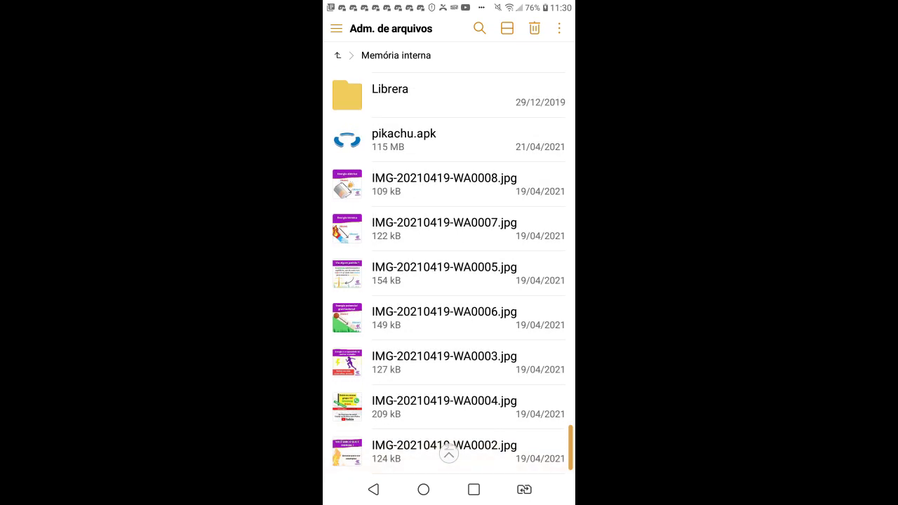
scroll(449, 273, up, 2)
scroll(449, 274, down, 1)
click(404, 171)
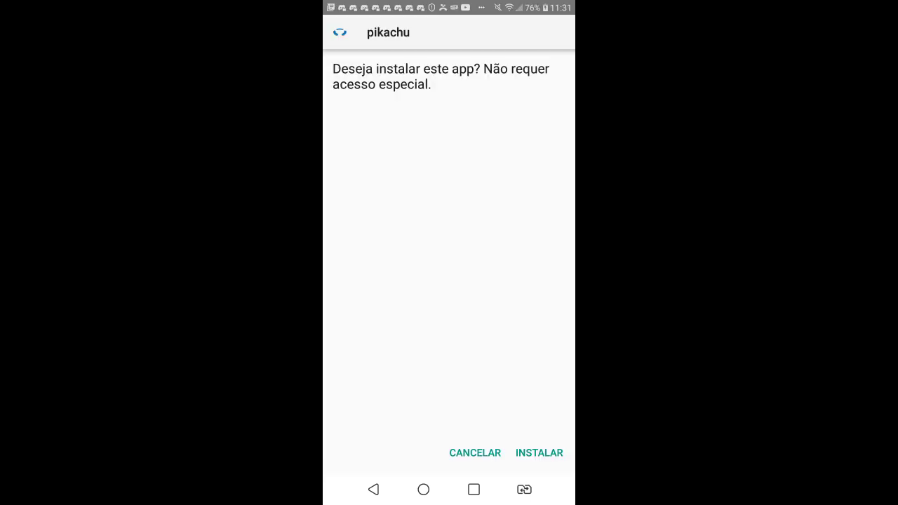
click(539, 453)
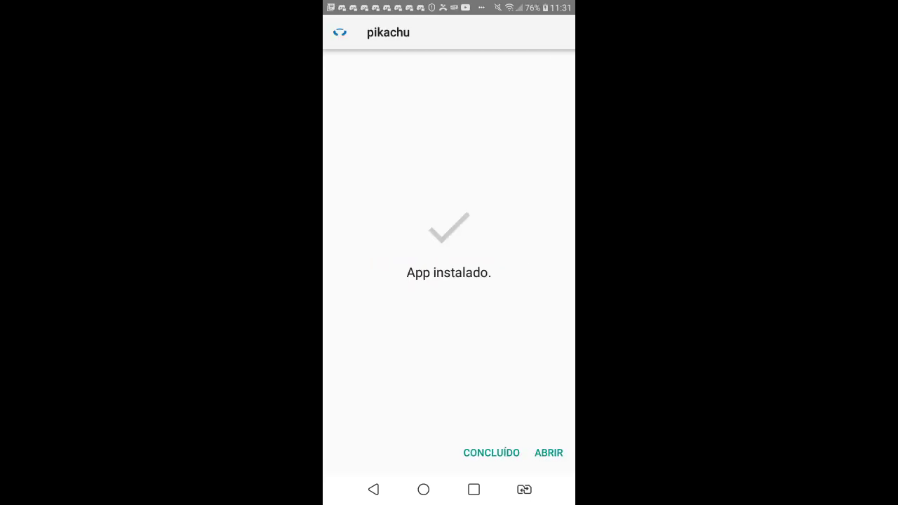